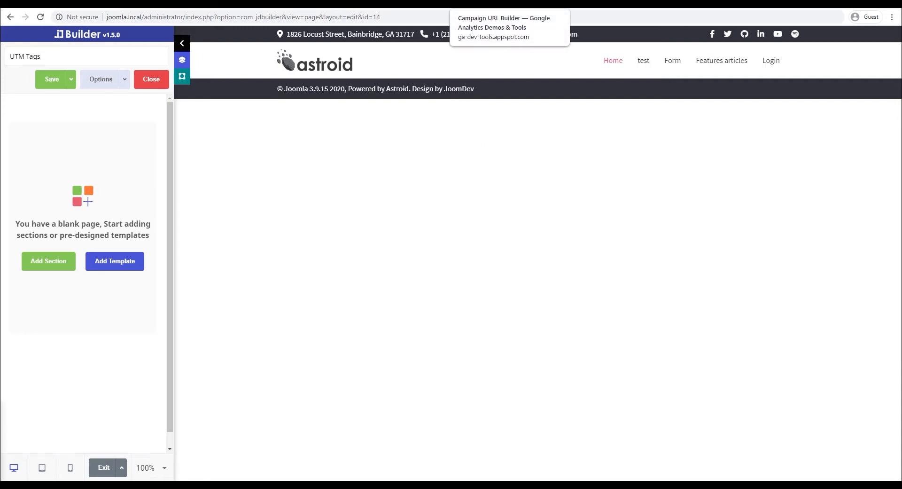
Step: Switch from the blank UTM Tags page editor to the Campaign URL Builder browser tab
{"action": "left_click", "coordinate": [516, 5]}
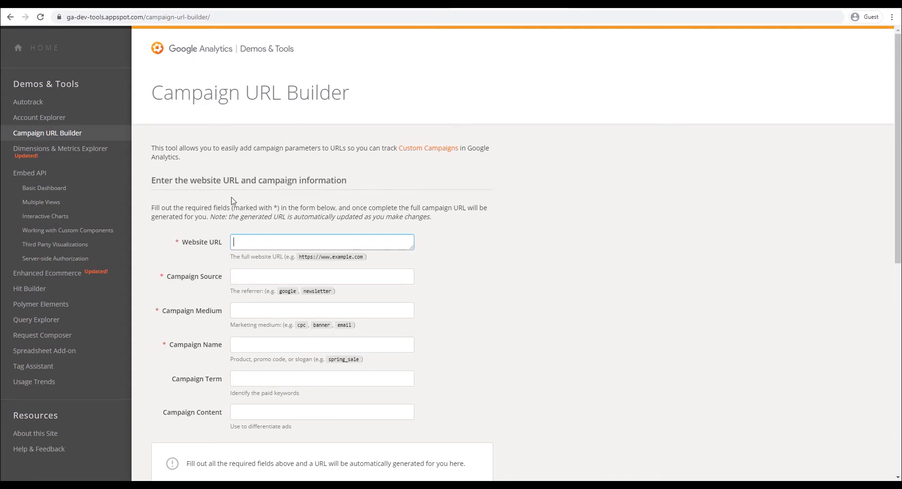
{"action": "scroll", "coordinate": [272, 208], "scroll_direction": "down", "scroll_amount": 2}
{"action": "scroll", "coordinate": [272, 208], "scroll_direction": "down", "scroll_amount": 4}
{"action": "left_click_drag", "start_coordinate": [160, 297], "coordinate": [192, 298]}
{"action": "scroll", "coordinate": [212, 275], "scroll_direction": "down", "scroll_amount": 2}
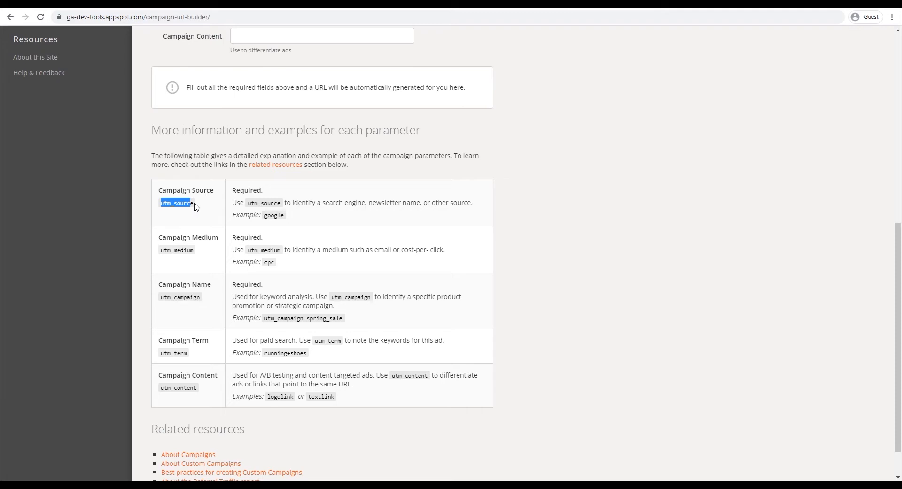
{"action": "scroll", "coordinate": [196, 208], "scroll_direction": "up", "scroll_amount": 6}
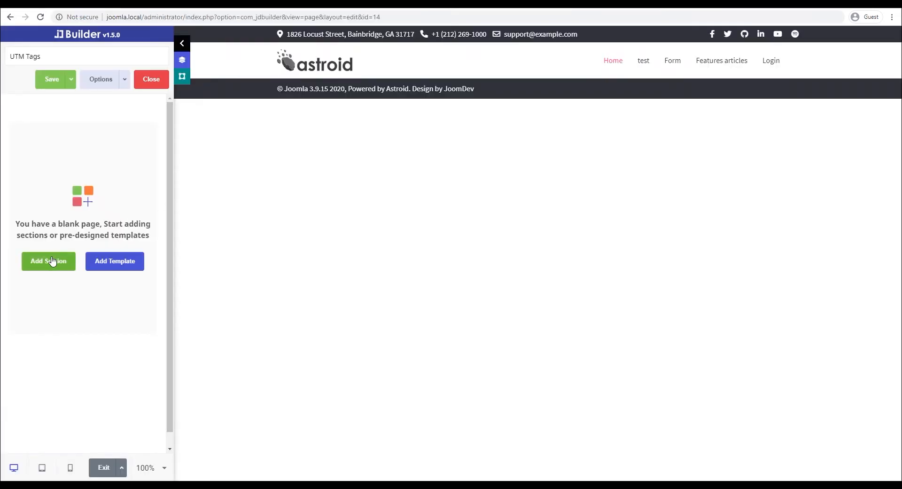
Step: Add a full-width single-column section holding a Form element with Name, Email and Message fields
{"action": "left_click", "coordinate": [49, 260]}
{"action": "left_click", "coordinate": [371, 224]}
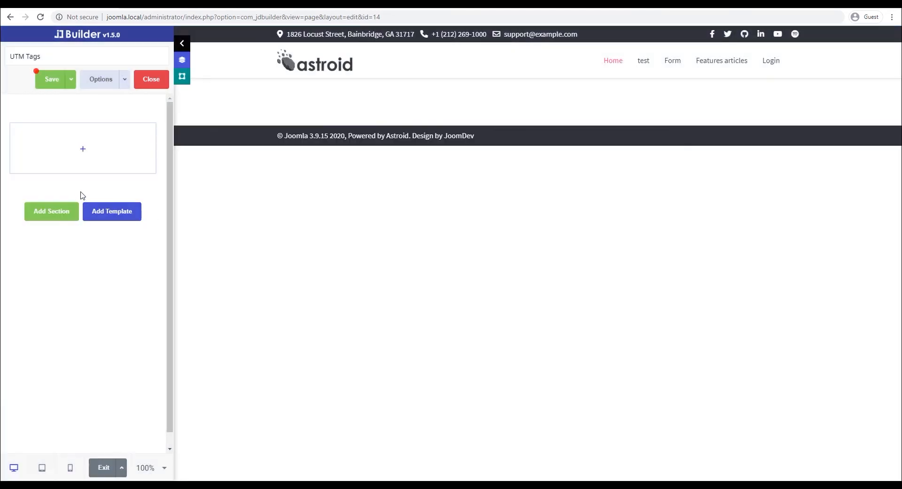
{"action": "left_click", "coordinate": [83, 149]}
{"action": "type", "text": "form"}
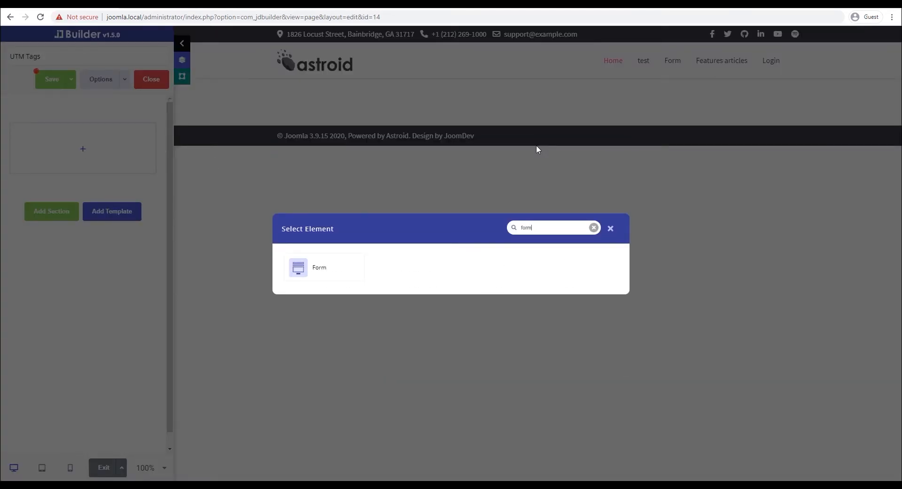
{"action": "left_click", "coordinate": [323, 270]}
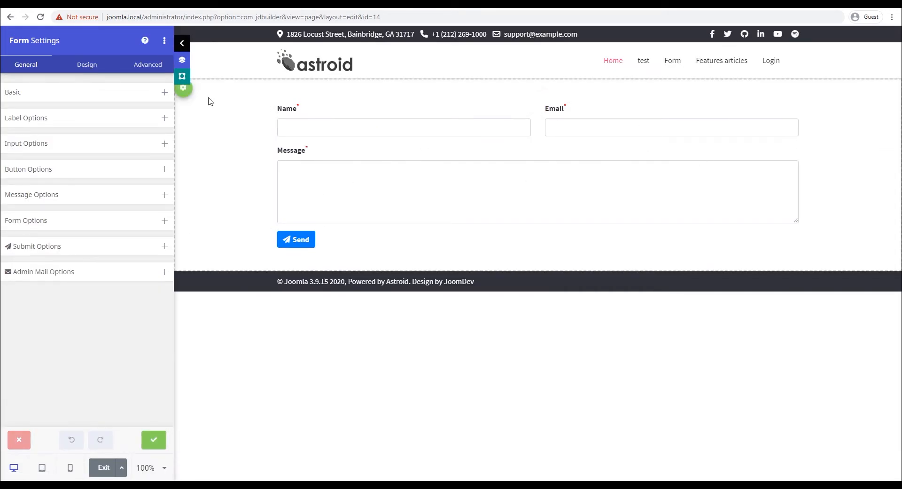
{"action": "left_click", "coordinate": [182, 76]}
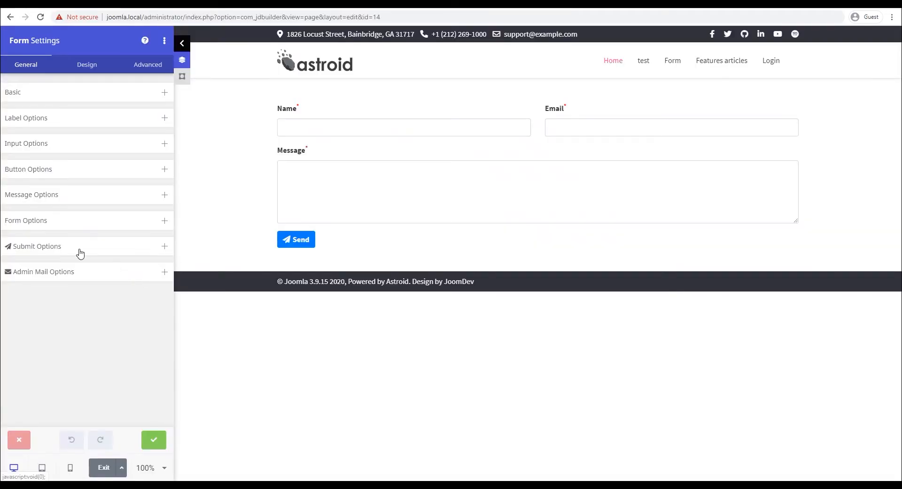
Step: In Admin Mail Options, enter the admin recipient address and subject 'You have a new submission'
{"action": "left_click", "coordinate": [56, 248]}
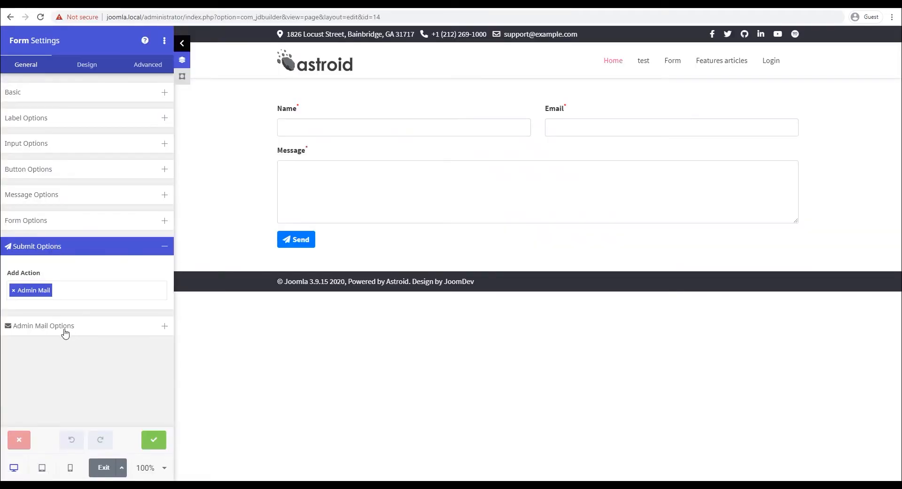
{"action": "left_click", "coordinate": [55, 327]}
{"action": "left_click", "coordinate": [77, 316]}
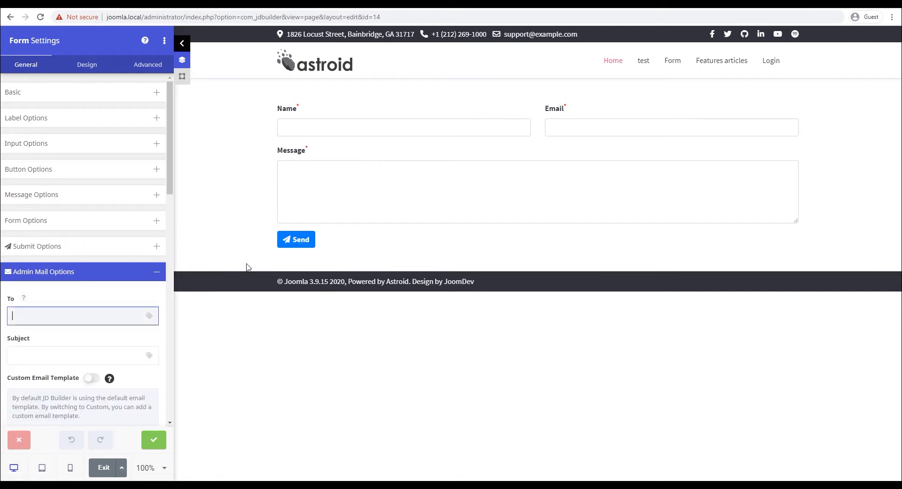
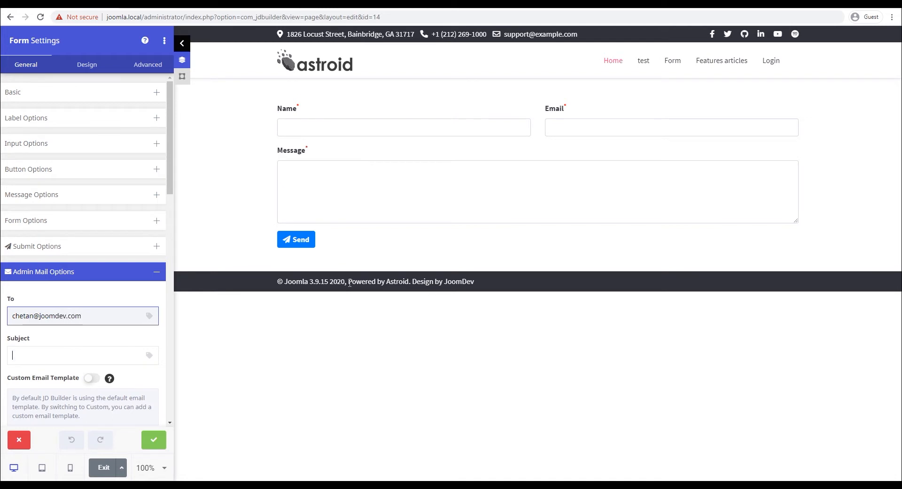
{"action": "key", "text": "Tab"}
{"action": "type", "text": "You h"}
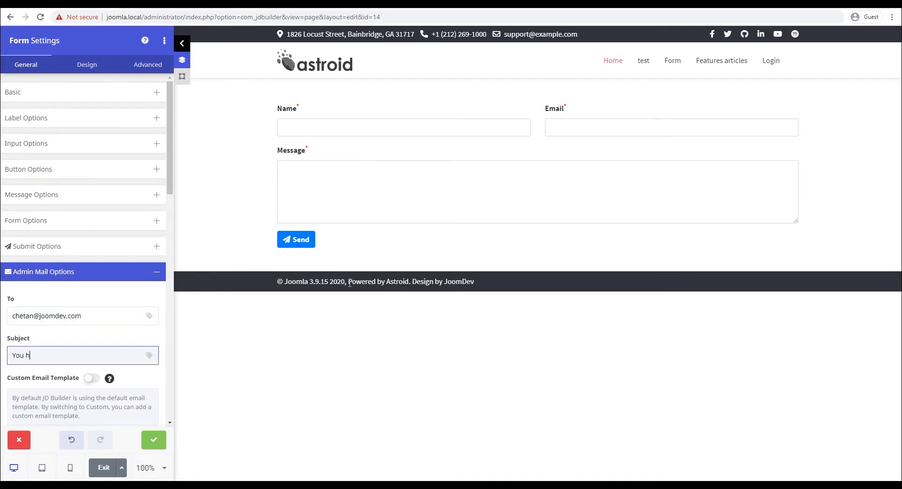
{"action": "type", "text": "ave a new submission"}
Step: Apply the form settings, save the UTM Tags page and load it on the live site
{"action": "left_click", "coordinate": [154, 439]}
{"action": "left_click", "coordinate": [48, 85]}
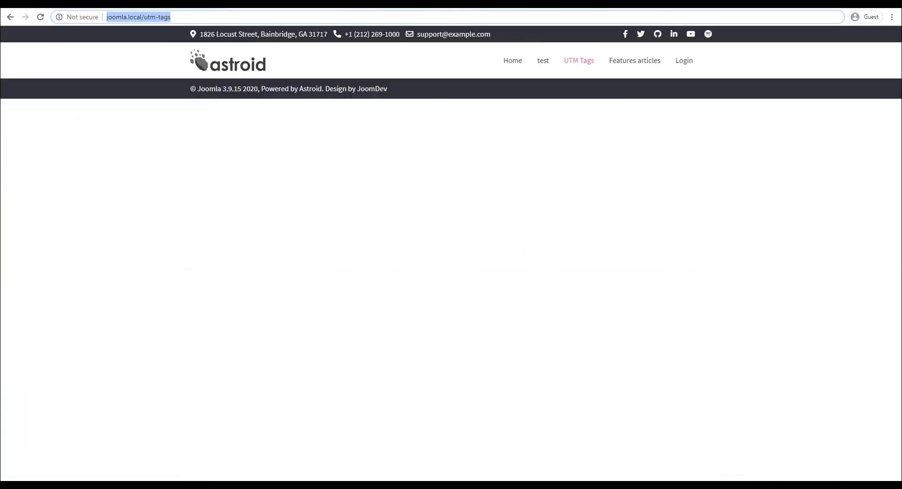
{"action": "key", "text": "Return"}
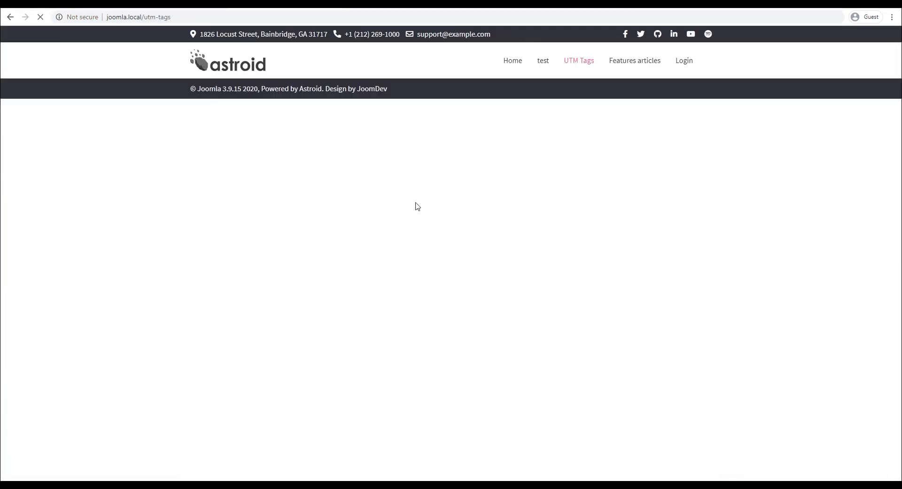
Step: Submit a test entry with a test name, a test e-mail address and message 'test'
{"action": "left_click", "coordinate": [235, 121]}
{"action": "type", "text": "test"}
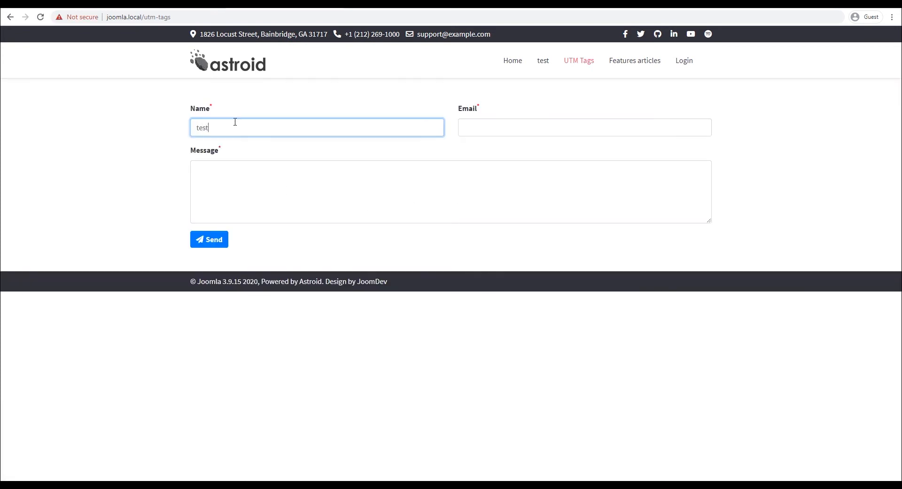
{"action": "key", "text": "Tab"}
{"action": "type", "text": "test@goog"}
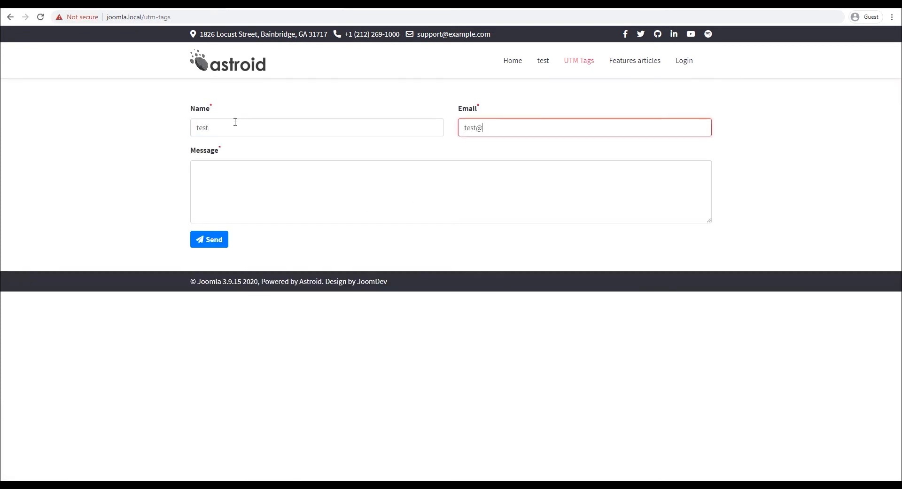
{"action": "type", "text": "le.com"}
{"action": "key", "text": "Tab"}
{"action": "type", "text": "test"}
{"action": "left_click", "coordinate": [217, 247]}
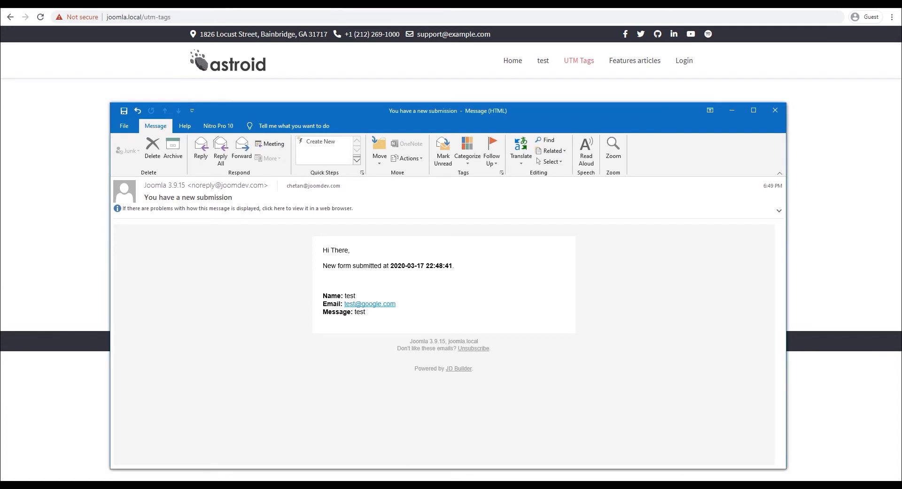
Step: Review the submission e-mail's body and timestamp in Outlook, then close the message
{"action": "triple_click", "coordinate": [330, 250]}
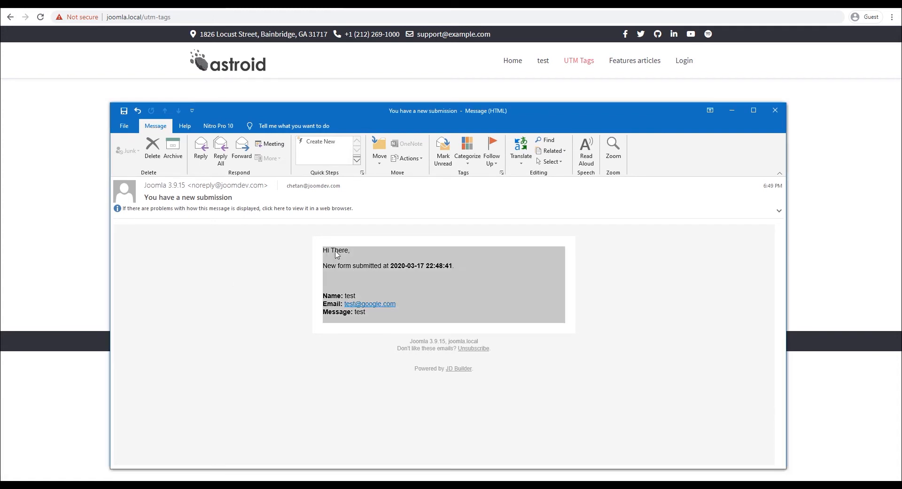
{"action": "left_click_drag", "start_coordinate": [324, 265], "coordinate": [459, 264]}
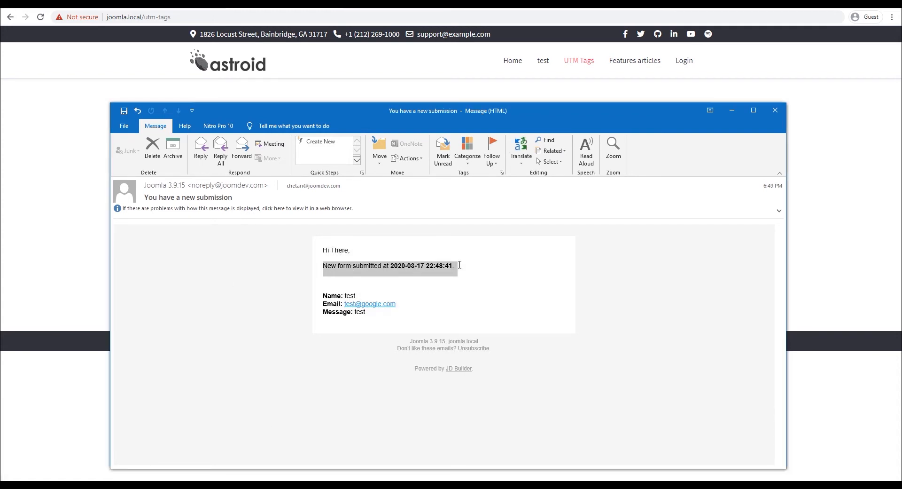
{"action": "left_click", "coordinate": [409, 280]}
{"action": "triple_click", "coordinate": [320, 301]}
{"action": "left_click", "coordinate": [366, 315]}
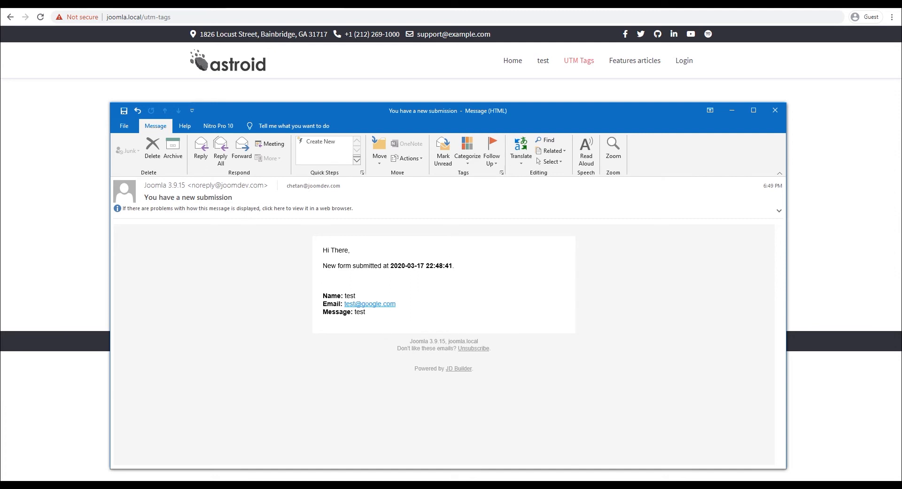
{"action": "left_click", "coordinate": [775, 110]}
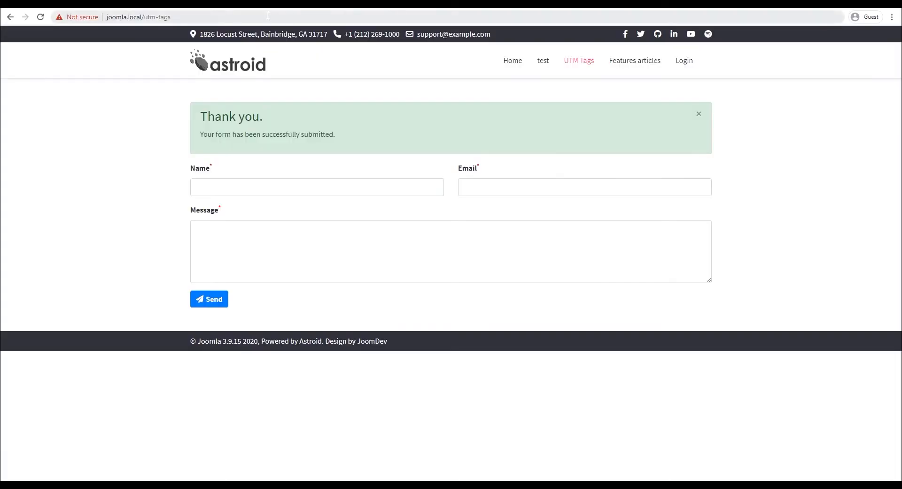
Step: Copy the UTM Tags page address into Campaign URL Builder's website URL field
{"action": "left_click", "coordinate": [267, 16]}
{"action": "key", "text": "ctrl+c"}
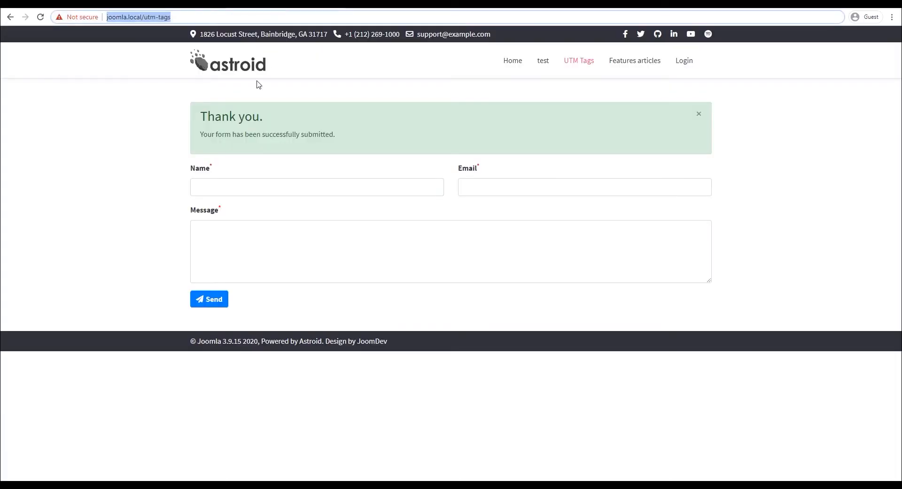
{"action": "left_click", "coordinate": [525, 5]}
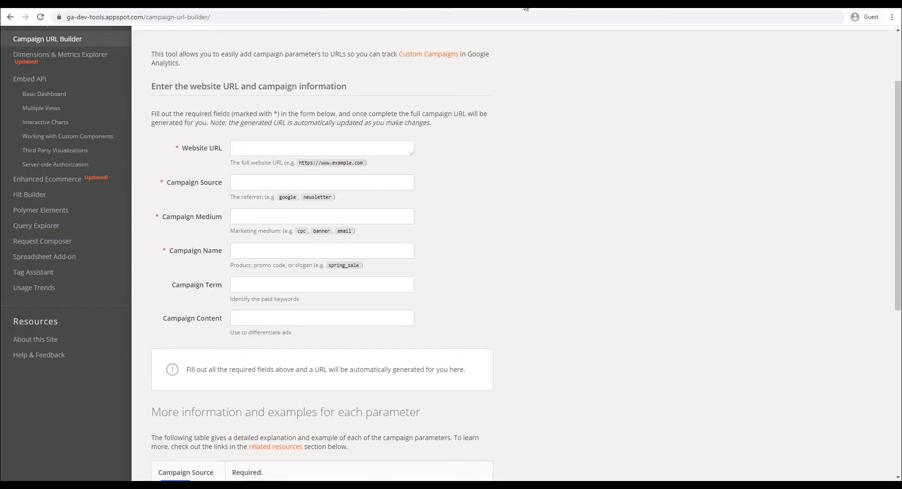
{"action": "left_click", "coordinate": [270, 147]}
{"action": "key", "text": "ctrl+v"}
Step: Fill source google, medium cpc, campaign sprin_sale, term somekeyword, content Adcopy2, and copy the generated URL
{"action": "left_click", "coordinate": [274, 180]}
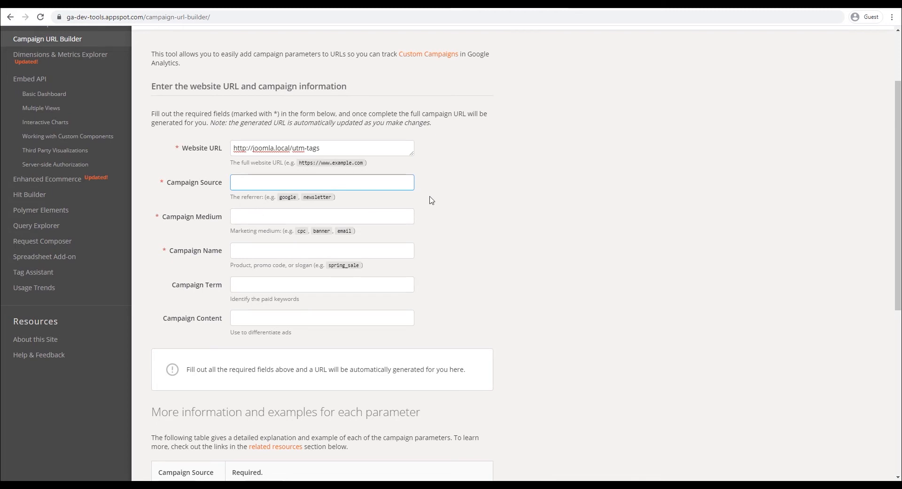
{"action": "type", "text": "google"}
{"action": "key", "text": "Tab"}
{"action": "type", "text": "c"}
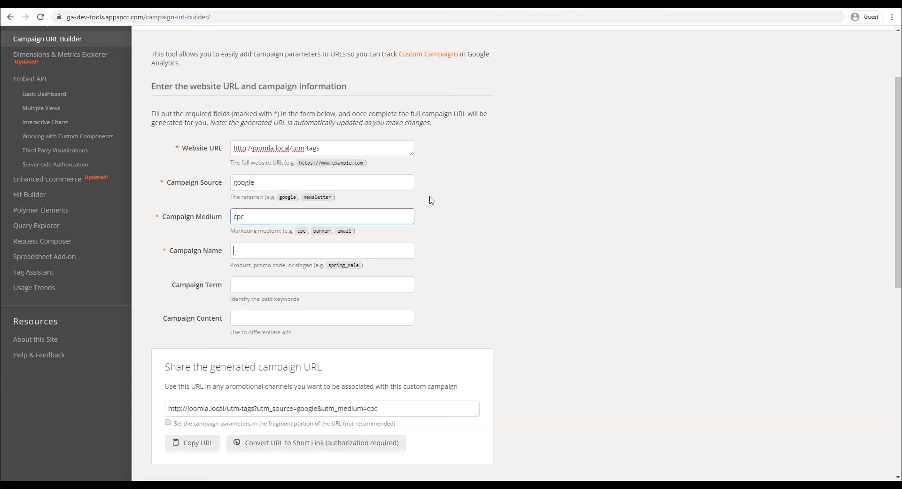
{"action": "type", "text": "sprin_sale"}
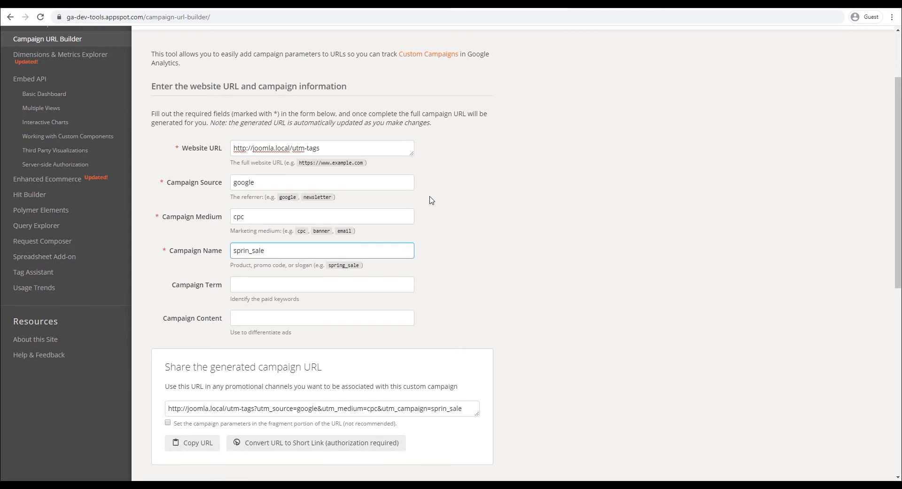
{"action": "key", "text": "Tab"}
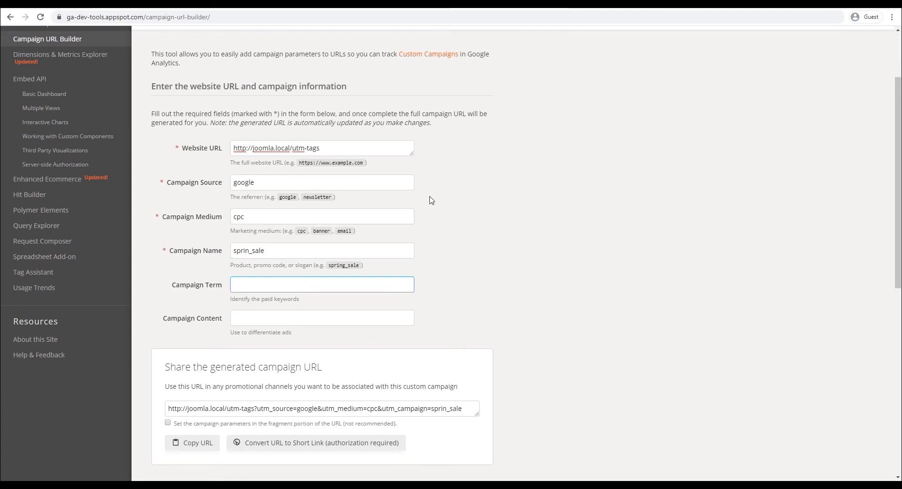
{"action": "type", "text": "somekeyword"}
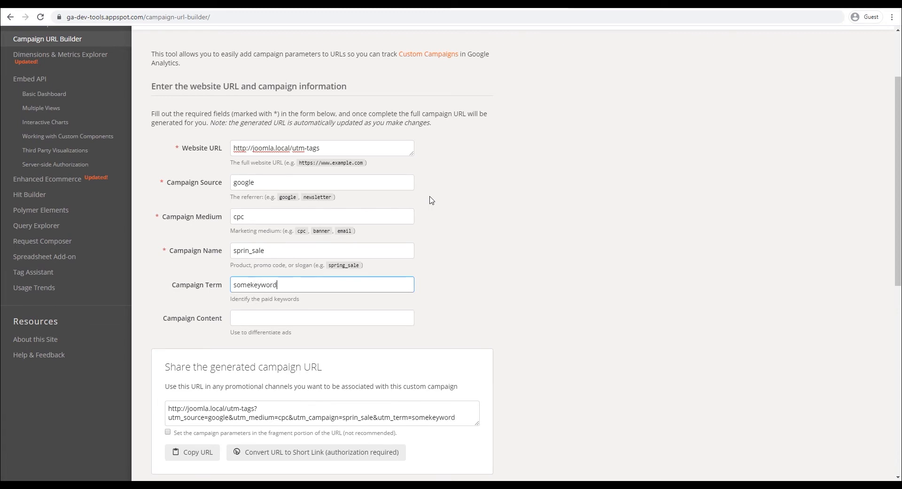
{"action": "key", "text": "Tab"}
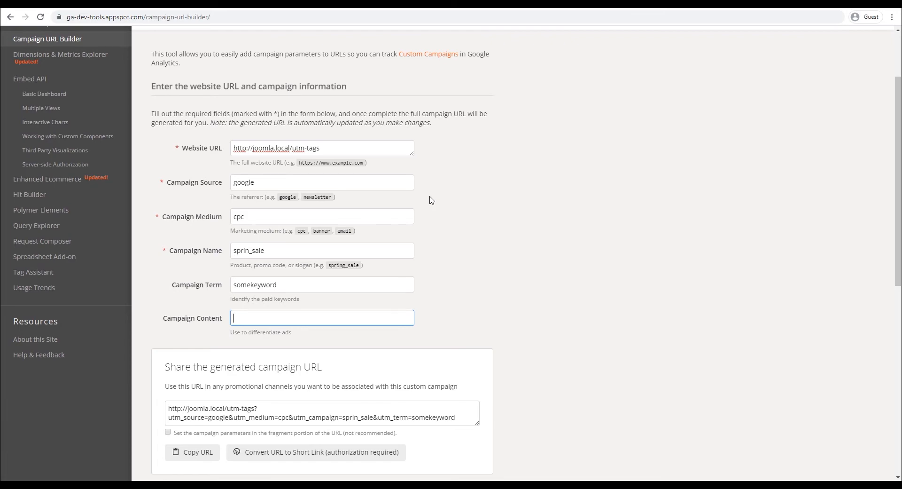
{"action": "type", "text": "Adcopy2"}
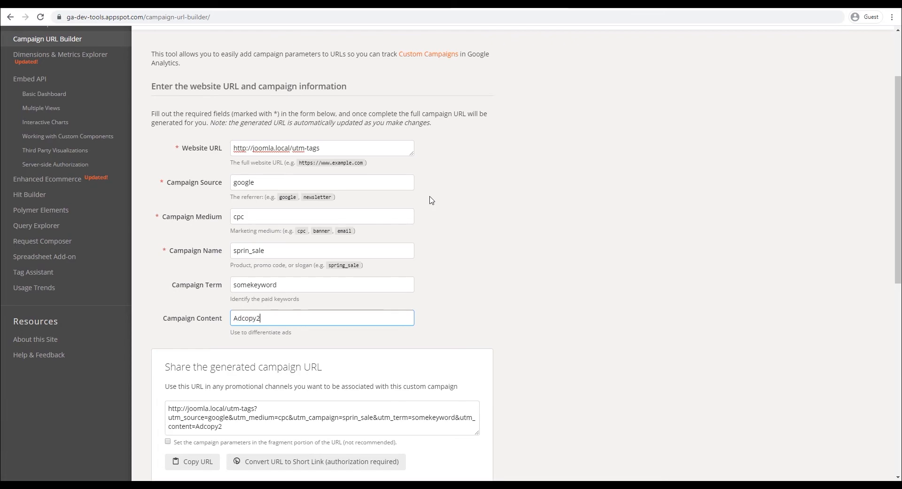
{"action": "scroll", "coordinate": [431, 200], "scroll_direction": "down", "scroll_amount": 1}
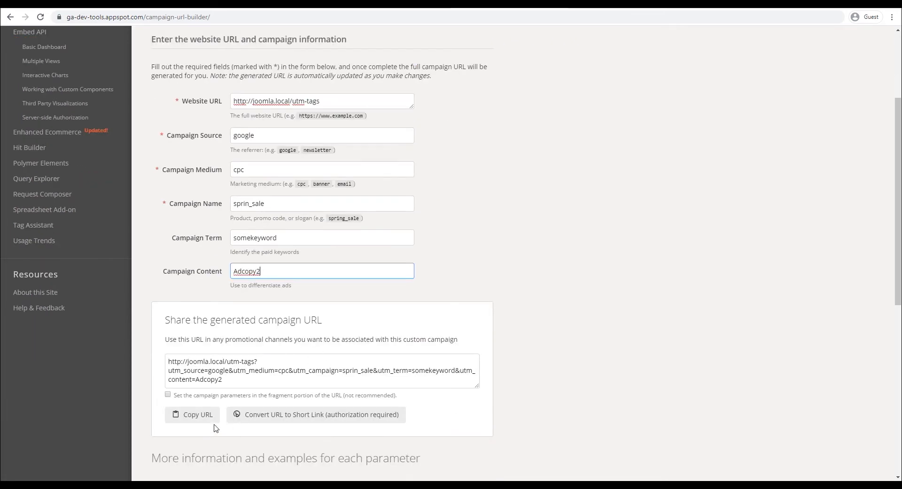
{"action": "left_click", "coordinate": [195, 415]}
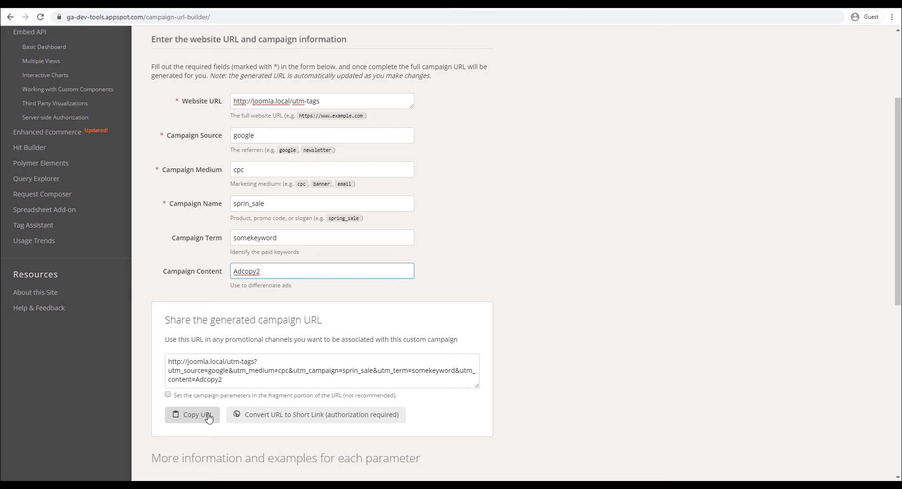
{"action": "triple_click", "coordinate": [233, 382]}
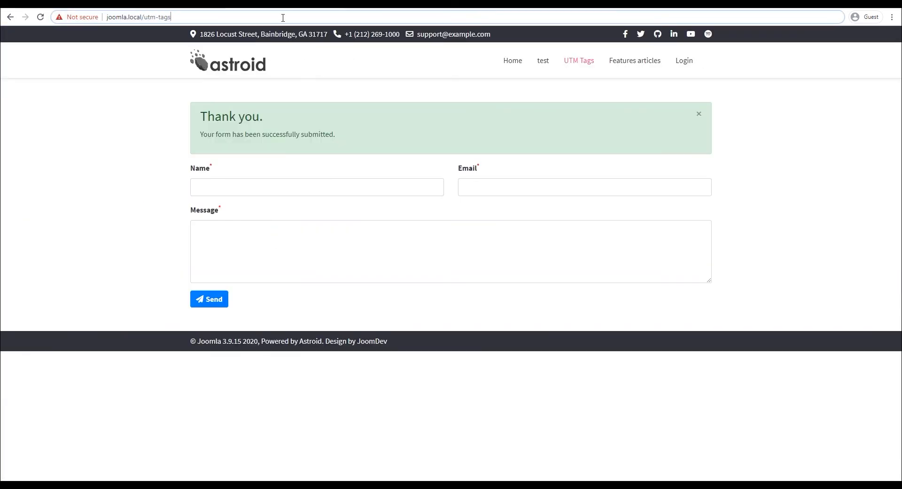
Step: Load the campaign URL in the address bar and inspect its utm_source and utm_medium parameters
{"action": "left_click", "coordinate": [281, 18]}
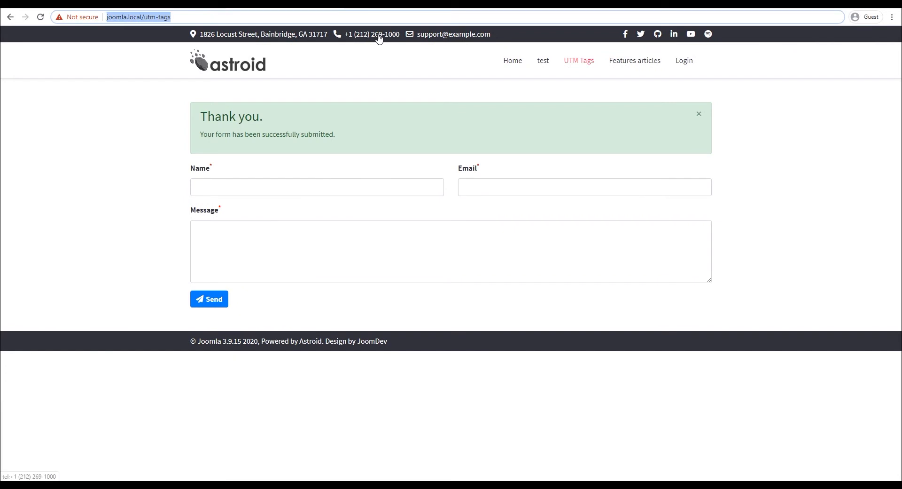
{"action": "key", "text": "ctrl+v"}
{"action": "key", "text": "Return"}
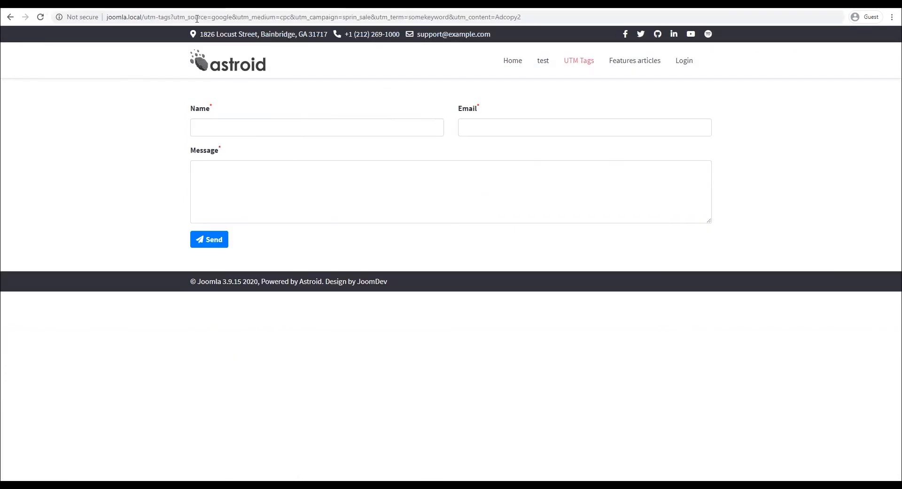
{"action": "left_click_drag", "start_coordinate": [180, 17], "coordinate": [533, 30]}
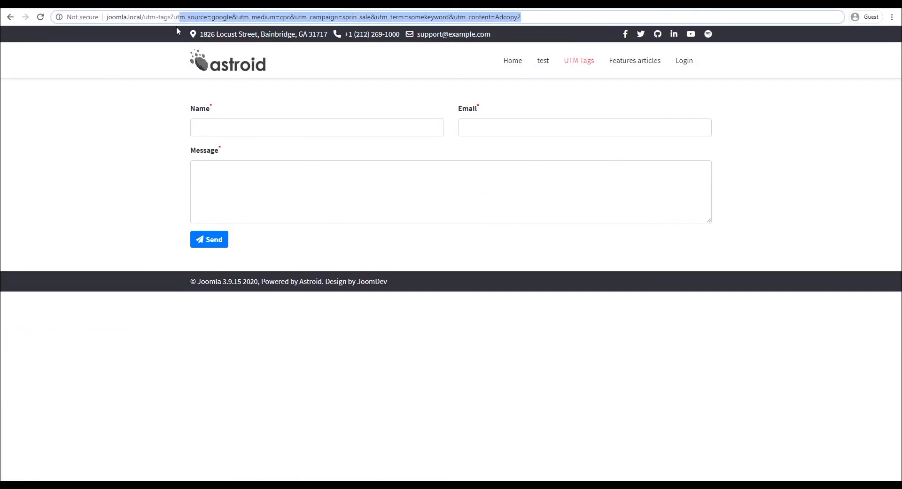
{"action": "left_click", "coordinate": [762, 182]}
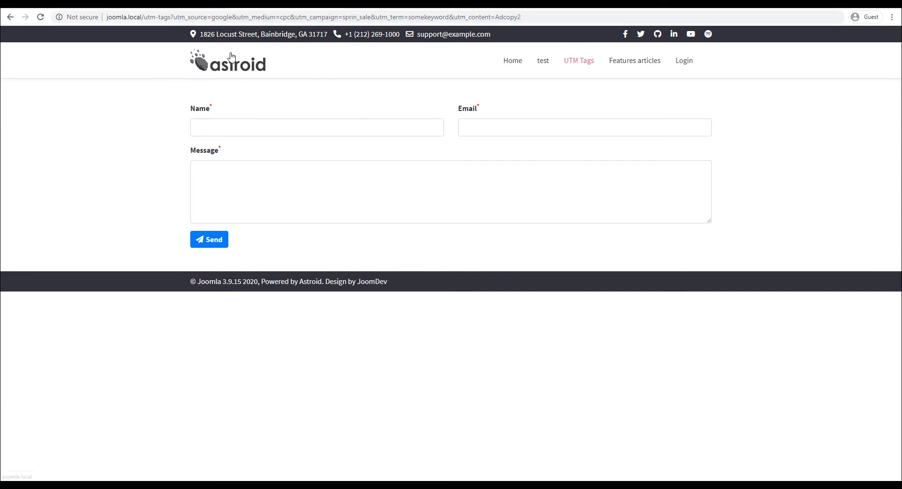
{"action": "double_click", "coordinate": [183, 18]}
{"action": "double_click", "coordinate": [258, 17]}
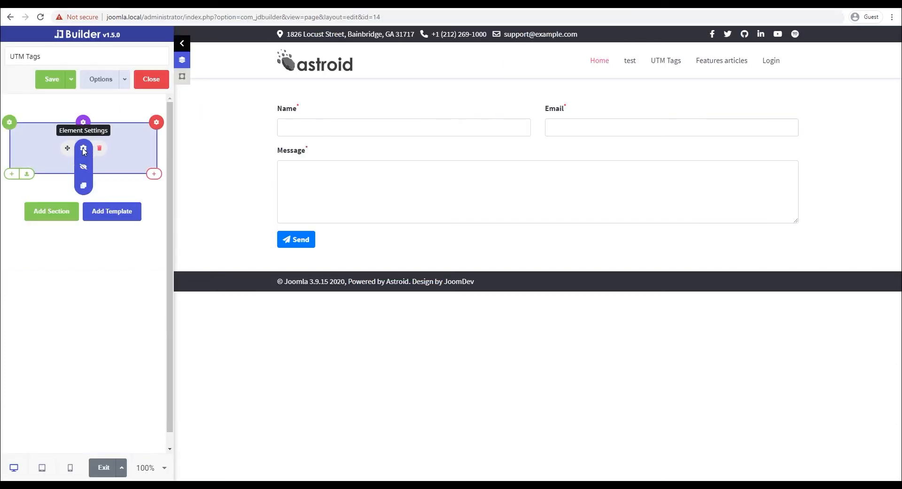
Step: Open the form's Admin Mail Options and toggle Custom Email Template on, then back off
{"action": "left_click", "coordinate": [83, 149]}
{"action": "left_click", "coordinate": [39, 272]}
{"action": "scroll", "coordinate": [92, 220], "scroll_direction": "down", "scroll_amount": 5}
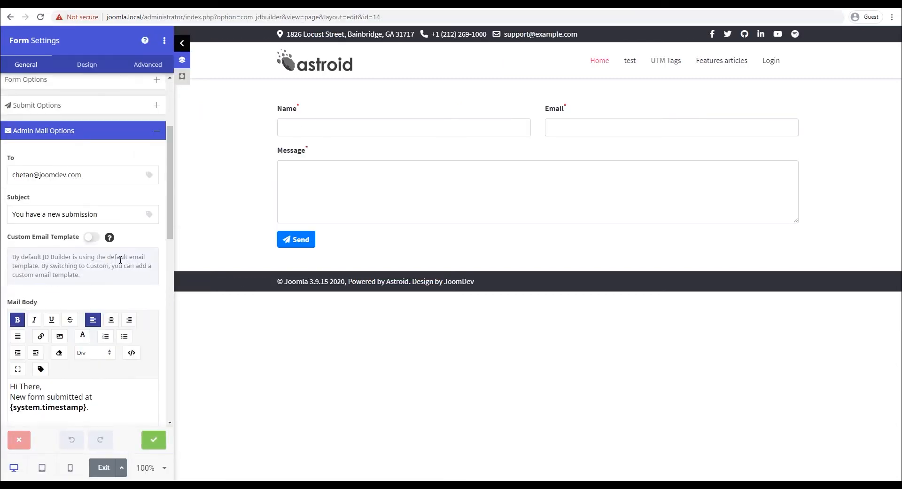
{"action": "scroll", "coordinate": [79, 162], "scroll_direction": "up", "scroll_amount": 1}
{"action": "left_click", "coordinate": [96, 190]}
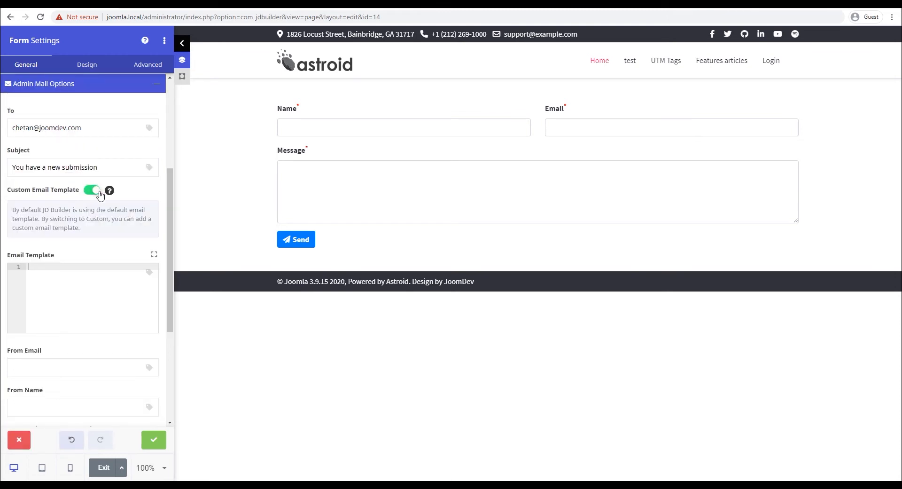
{"action": "left_click", "coordinate": [79, 276]}
{"action": "left_click", "coordinate": [92, 189]}
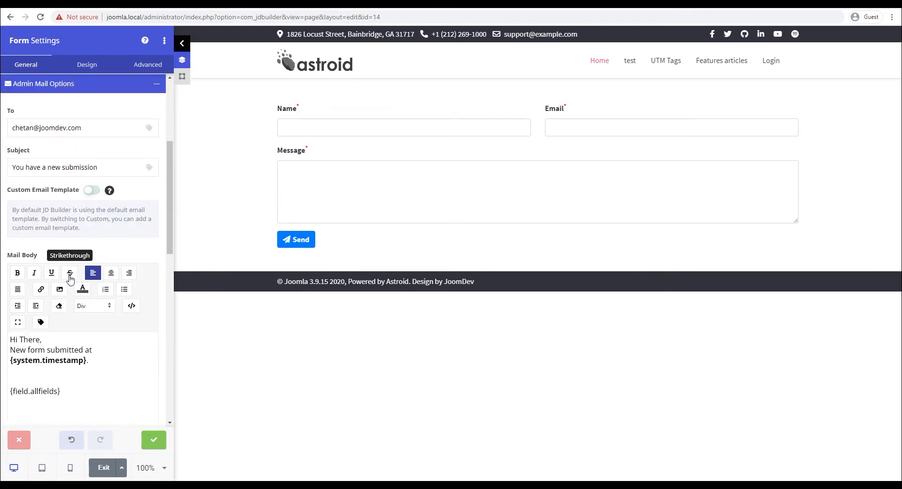
Step: Review the default mail body's {field.allfields} placeholder, leaving Custom Email Template off
{"action": "scroll", "coordinate": [62, 285], "scroll_direction": "down", "scroll_amount": 2}
{"action": "left_click_drag", "start_coordinate": [67, 300], "coordinate": [9, 299]}
{"action": "left_click", "coordinate": [70, 305]}
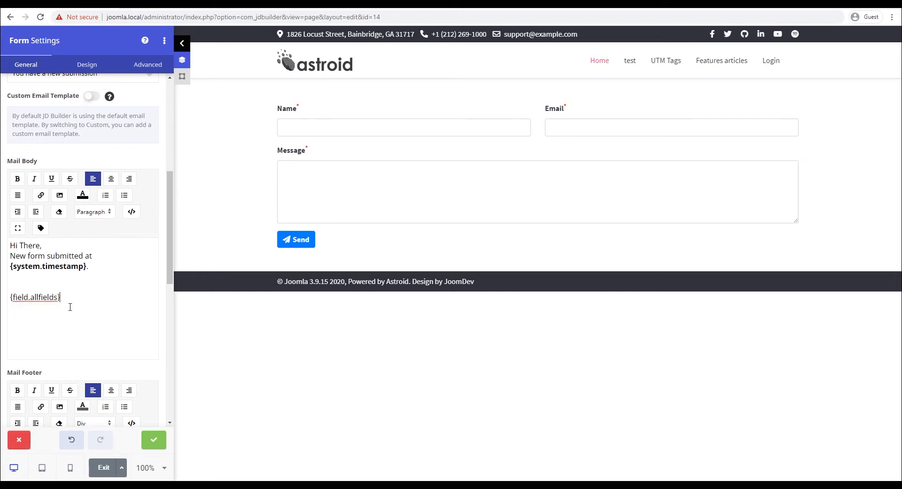
{"action": "scroll", "coordinate": [65, 269], "scroll_direction": "down", "scroll_amount": 3}
{"action": "scroll", "coordinate": [66, 234], "scroll_direction": "up", "scroll_amount": 4}
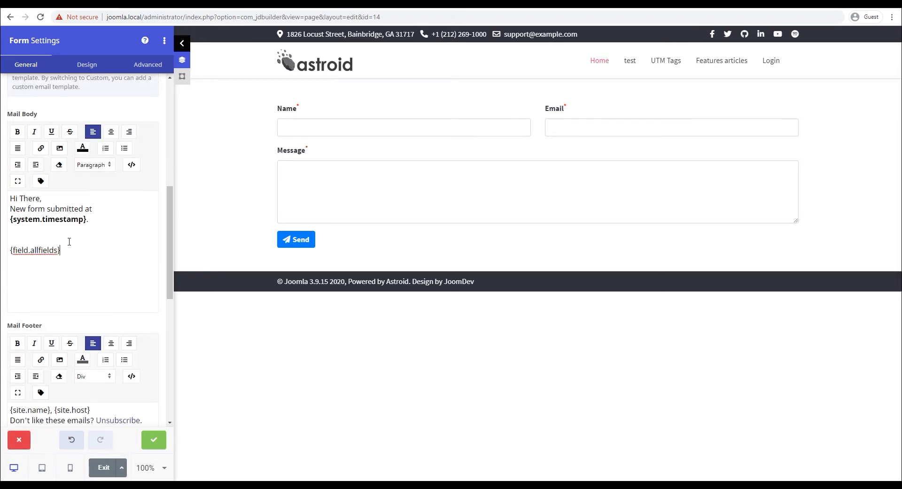
{"action": "left_click", "coordinate": [91, 144]}
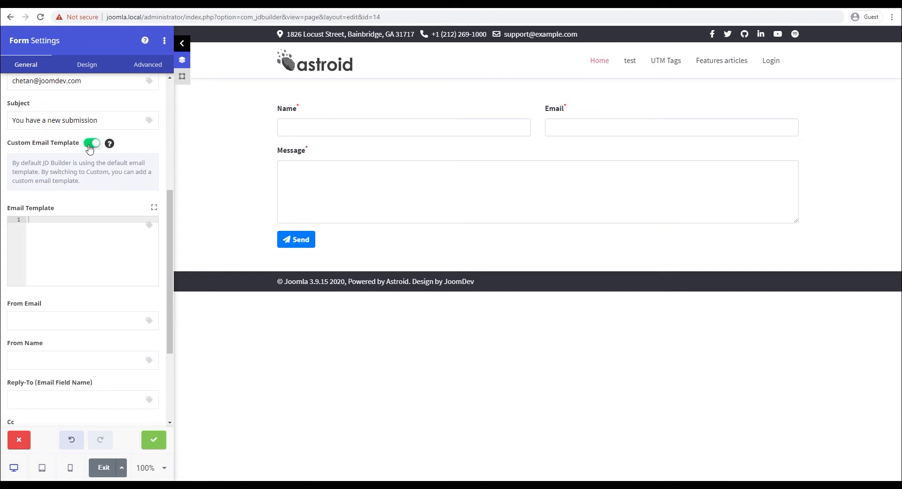
{"action": "left_click", "coordinate": [91, 143]}
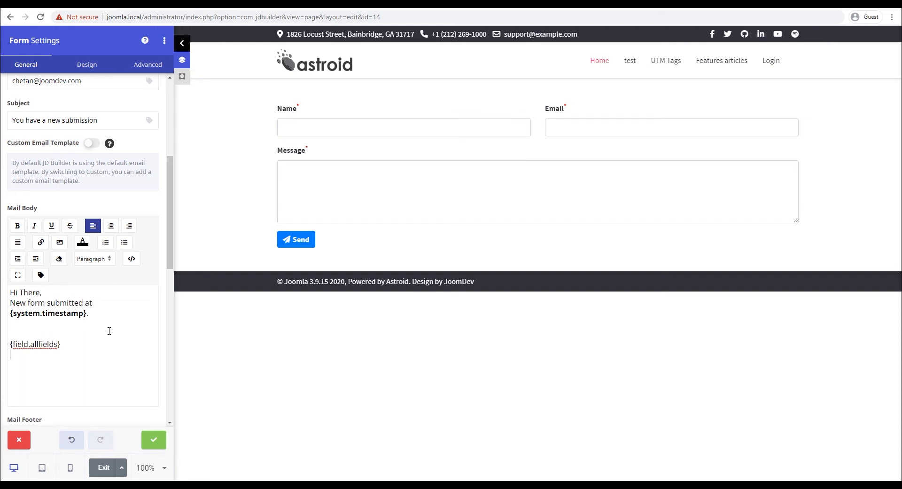
{"action": "left_click_drag", "start_coordinate": [21, 342], "coordinate": [70, 343]}
Step: Add a 'UTM Information:' line and a Query String smart tag keyed utm_source to the mail body
{"action": "left_click", "coordinate": [83, 369]}
{"action": "type", "text": "M Information:"}
{"action": "left_click", "coordinate": [41, 275]}
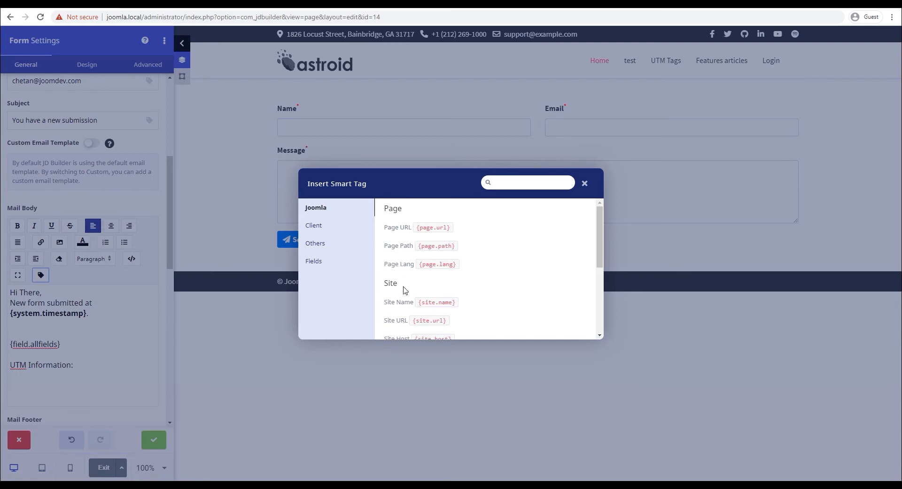
{"action": "left_click", "coordinate": [315, 243]}
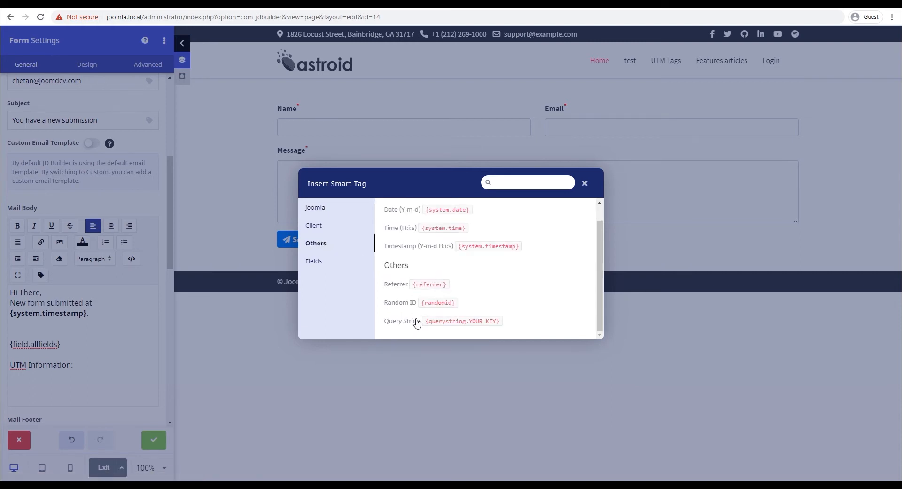
{"action": "left_click", "coordinate": [441, 324]}
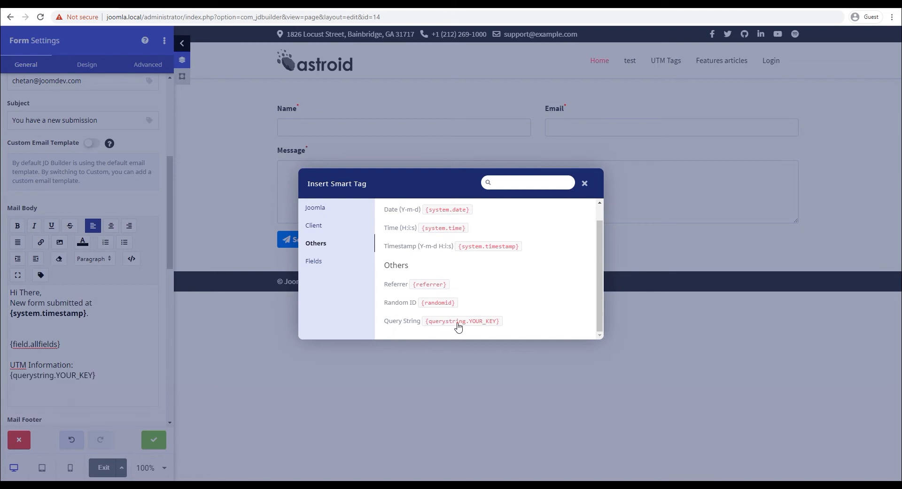
{"action": "left_click", "coordinate": [585, 184]}
{"action": "left_click", "coordinate": [87, 374]}
{"action": "double_click", "coordinate": [88, 375]}
{"action": "type", "text": "utm_source"}
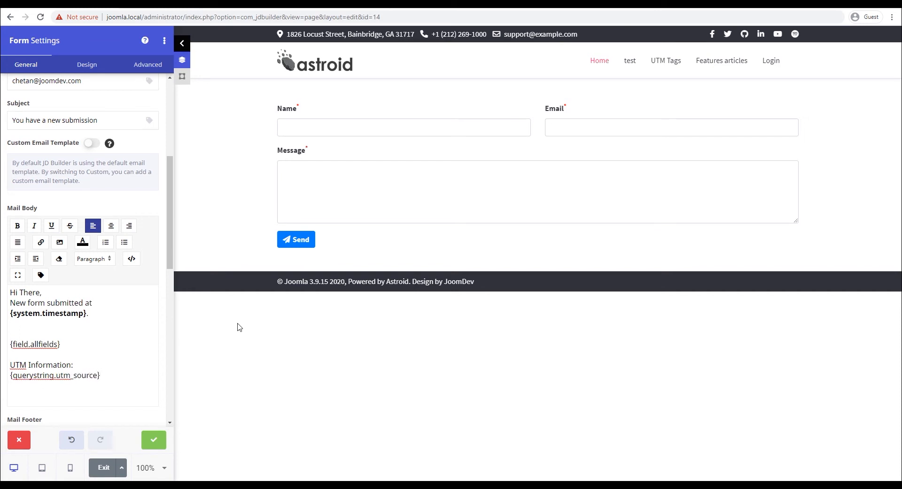
Step: Insert a second Query String smart tag from the Others group and select its YOUR_KEY
{"action": "left_click", "coordinate": [41, 275]}
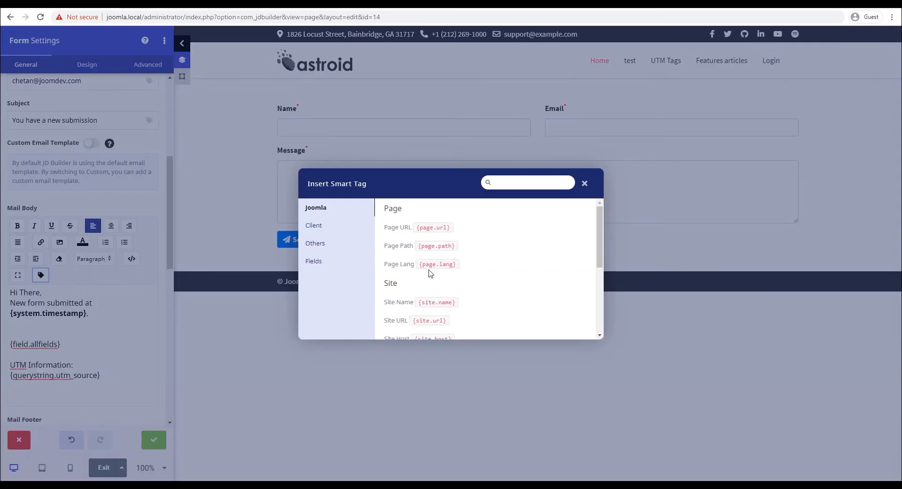
{"action": "left_click", "coordinate": [315, 243]}
{"action": "scroll", "coordinate": [469, 285], "scroll_direction": "down", "scroll_amount": 1}
{"action": "left_click", "coordinate": [457, 321]}
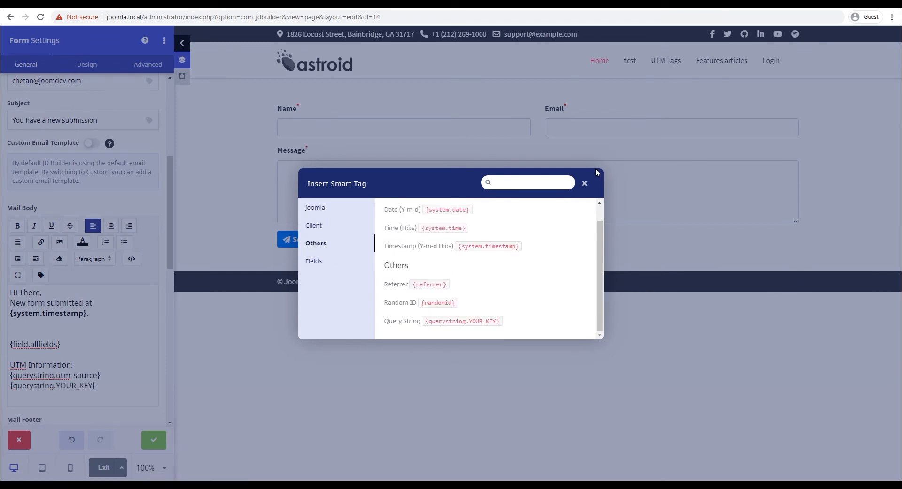
{"action": "left_click", "coordinate": [585, 185]}
{"action": "double_click", "coordinate": [87, 386]}
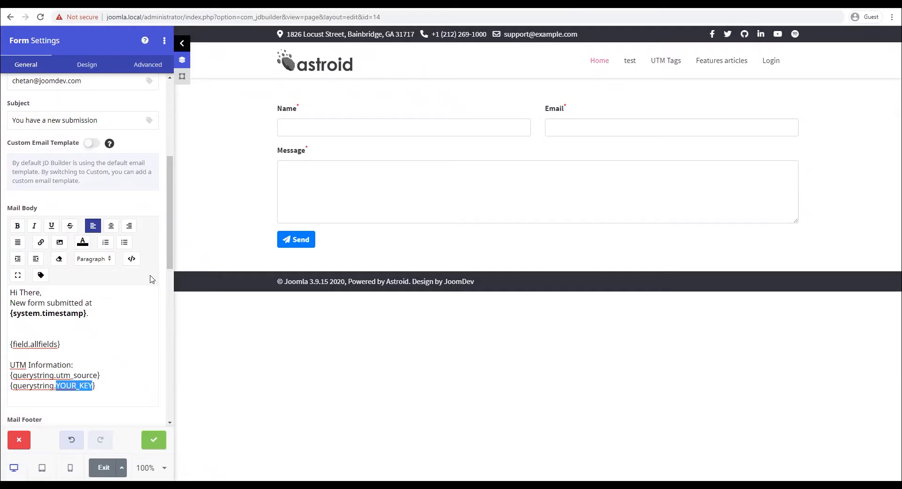
Step: Turn the second tag into {querystring.utm_medium}
{"action": "type", "text": "utm_s"}
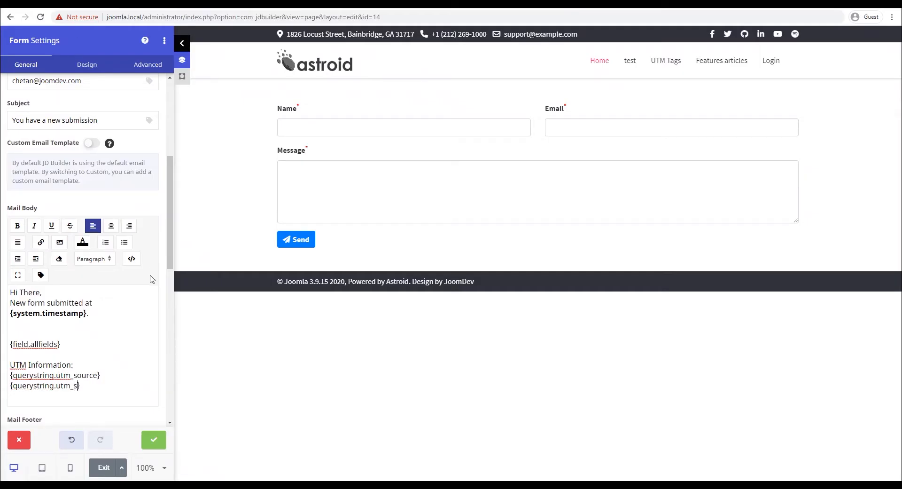
{"action": "type", "text": "ource"}
{"action": "left_click_drag", "start_coordinate": [75, 385], "coordinate": [98, 385]}
{"action": "type", "text": "meidum"}
{"action": "key", "text": "BackSpace"}
{"action": "key", "text": "BackSpace"}
{"action": "key", "text": "BackSpace"}
{"action": "key", "text": "BackSpace"}
{"action": "type", "text": "dium"}
Step: Duplicate the utm_medium tag line and change the copy to {querystring.utm_campaign}
{"action": "double_click", "coordinate": [83, 374]}
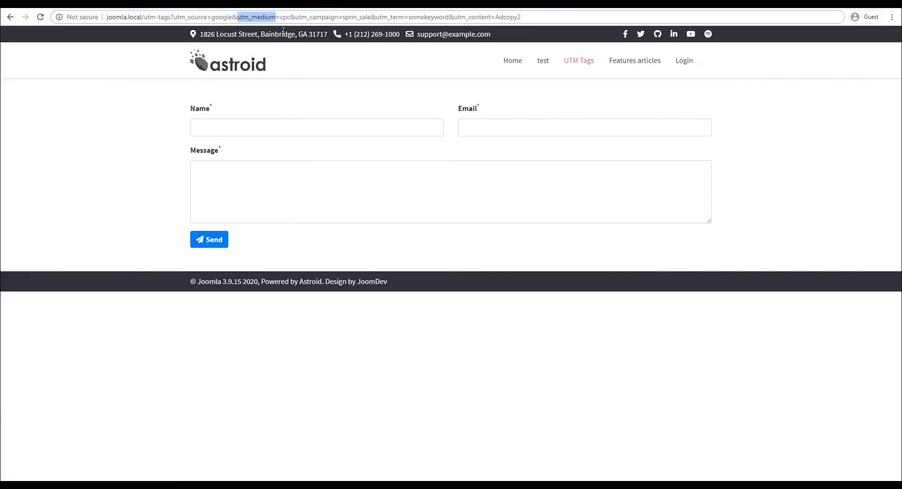
{"action": "double_click", "coordinate": [190, 17]}
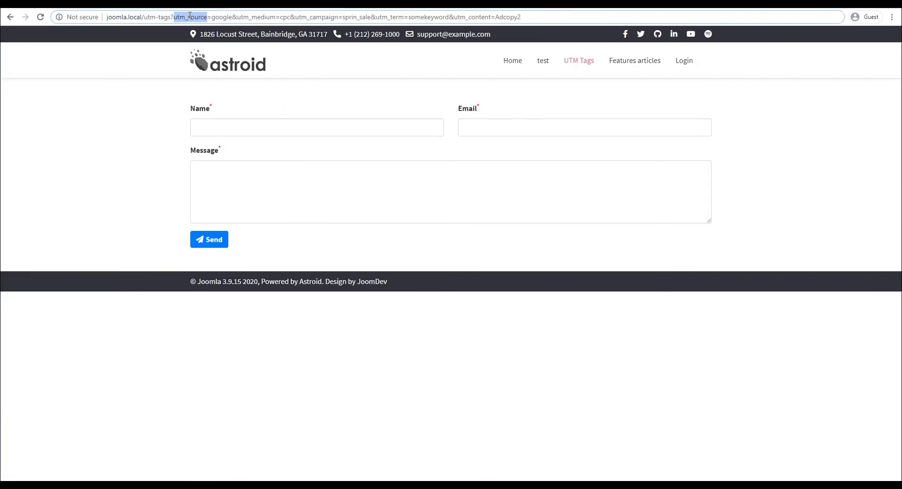
{"action": "double_click", "coordinate": [254, 16]}
{"action": "double_click", "coordinate": [312, 17]}
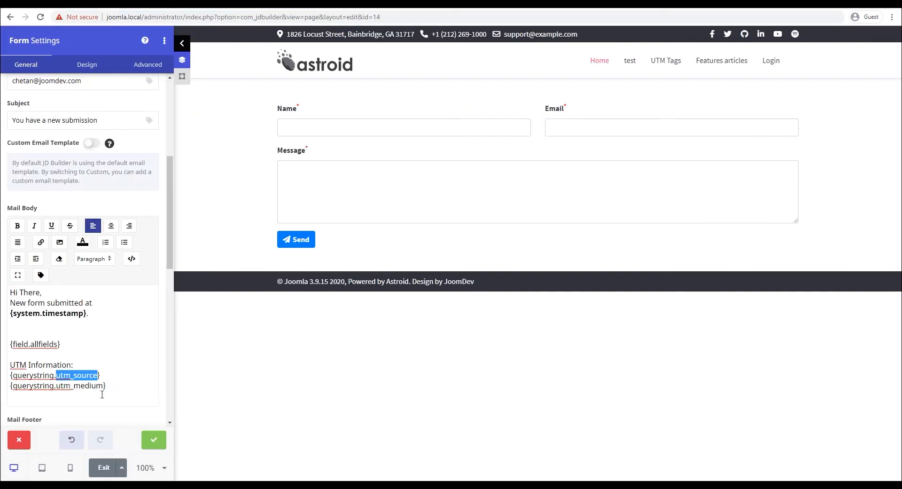
{"action": "triple_click", "coordinate": [55, 385]}
{"action": "key", "text": "ctrl+c"}
{"action": "left_click", "coordinate": [114, 388]}
{"action": "key", "text": "Return"}
{"action": "key", "text": "ctrl+v"}
{"action": "double_click", "coordinate": [95, 396]}
{"action": "left_click_drag", "start_coordinate": [104, 396], "coordinate": [74, 396]}
{"action": "type", "text": "campaign"}
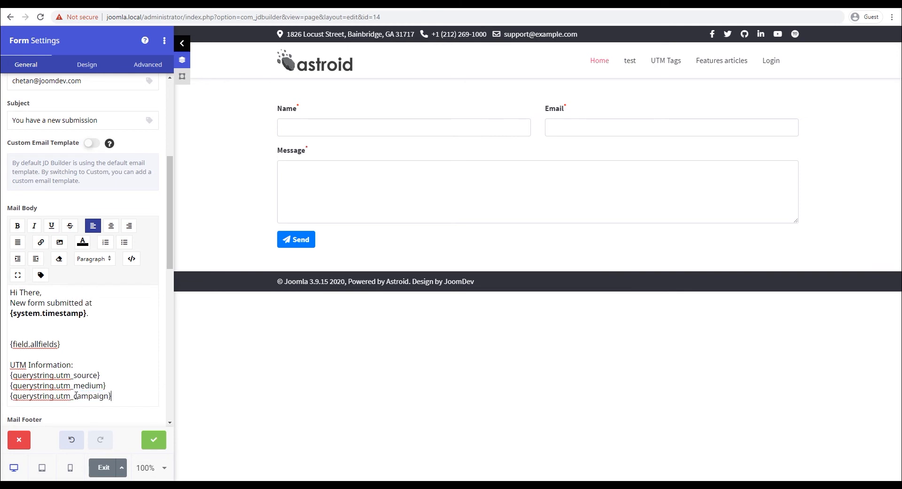
{"action": "key", "text": "Return"}
Step: Paste extra copies of the campaign tag line and delete the leftover duplicate
{"action": "scroll", "coordinate": [76, 395], "scroll_direction": "down", "scroll_amount": 1}
{"action": "left_click_drag", "start_coordinate": [112, 389], "coordinate": [7, 393]}
{"action": "left_click", "coordinate": [25, 402]}
{"action": "key", "text": "ctrl+v"}
{"action": "key", "text": "ctrl+v"}
{"action": "key", "text": "ctrl+v"}
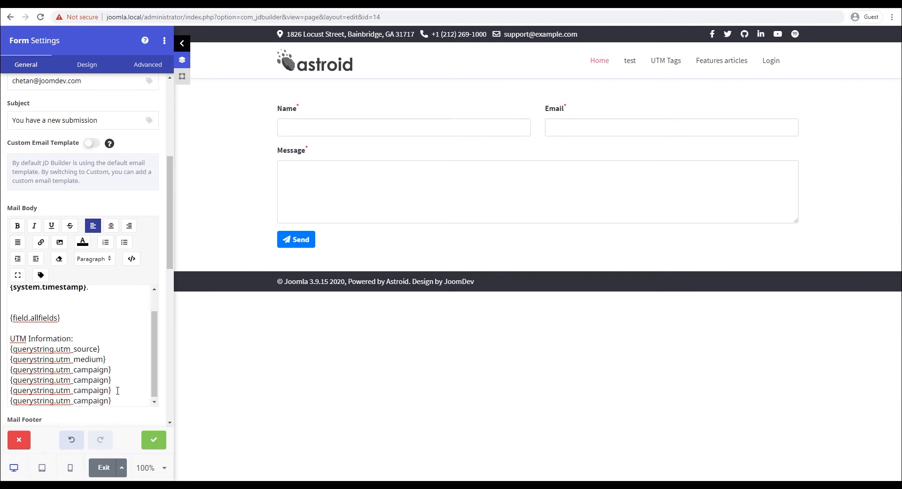
{"action": "key", "text": "shift+Home"}
{"action": "key", "text": "BackSpace"}
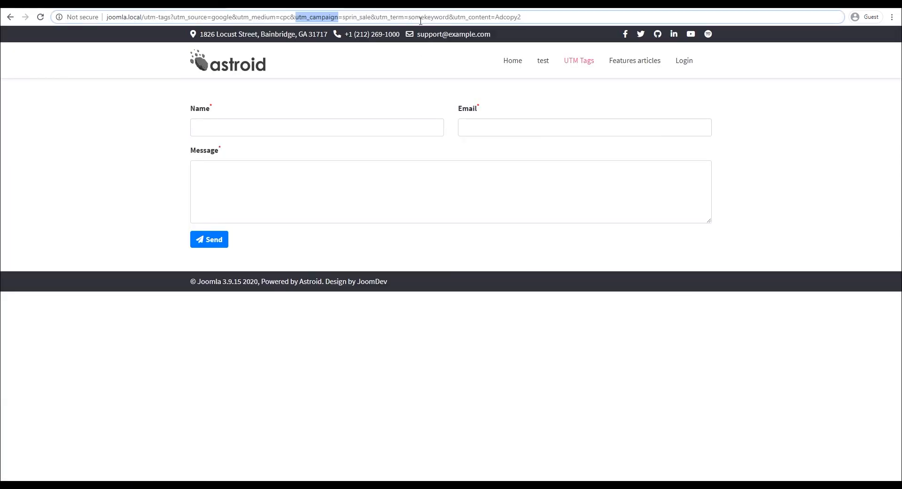
Step: Rename the last two tags to utm_term and utm_content, then apply the form settings
{"action": "double_click", "coordinate": [356, 18]}
{"action": "double_click", "coordinate": [390, 18]}
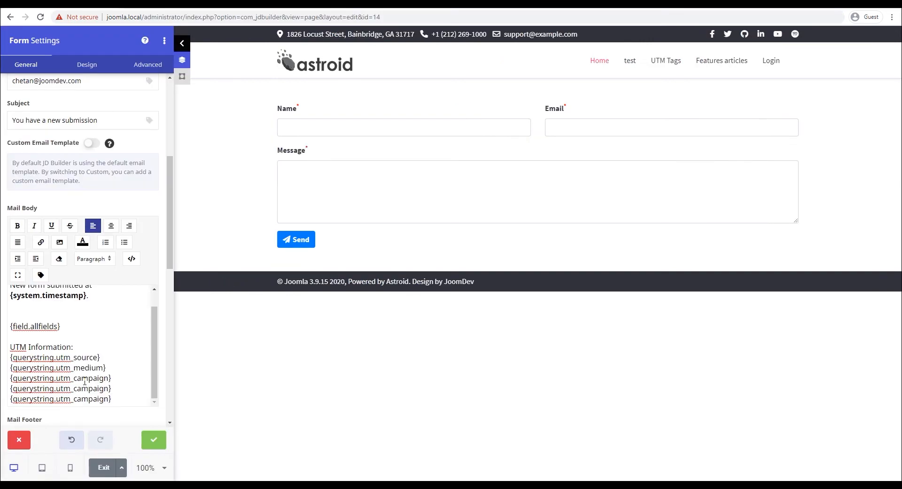
{"action": "double_click", "coordinate": [84, 379]}
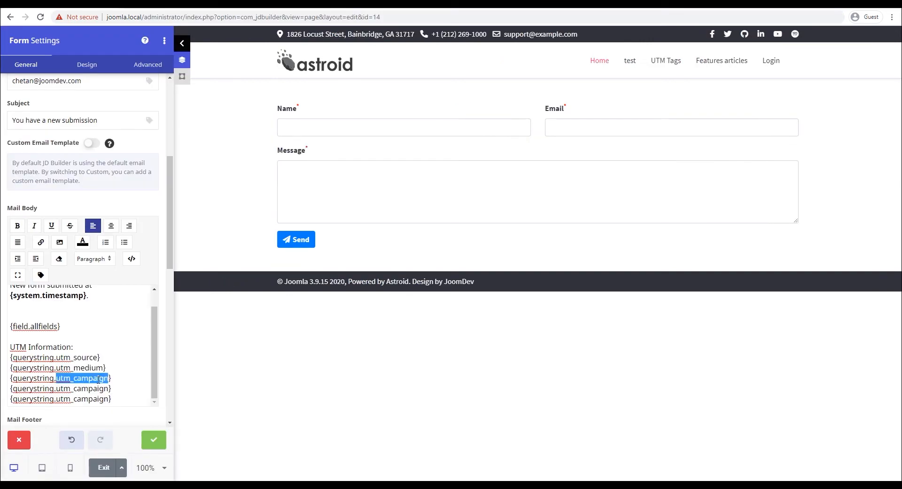
{"action": "double_click", "coordinate": [94, 388]}
{"action": "key", "text": "ctrl+v"}
{"action": "double_click", "coordinate": [100, 399]}
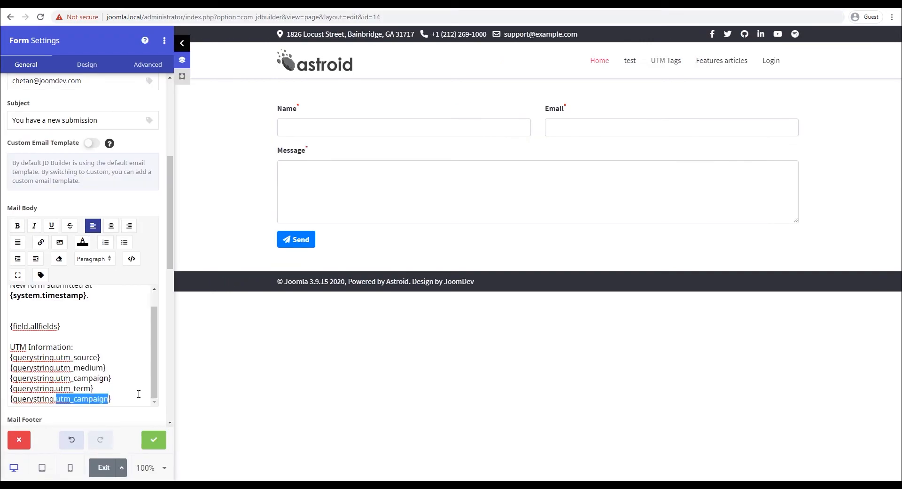
{"action": "key", "text": "ctrl+v"}
{"action": "key", "text": "BackSpace"}
{"action": "key", "text": "BackSpace"}
{"action": "type", "text": "content"}
{"action": "scroll", "coordinate": [138, 393], "scroll_direction": "down", "scroll_amount": 7}
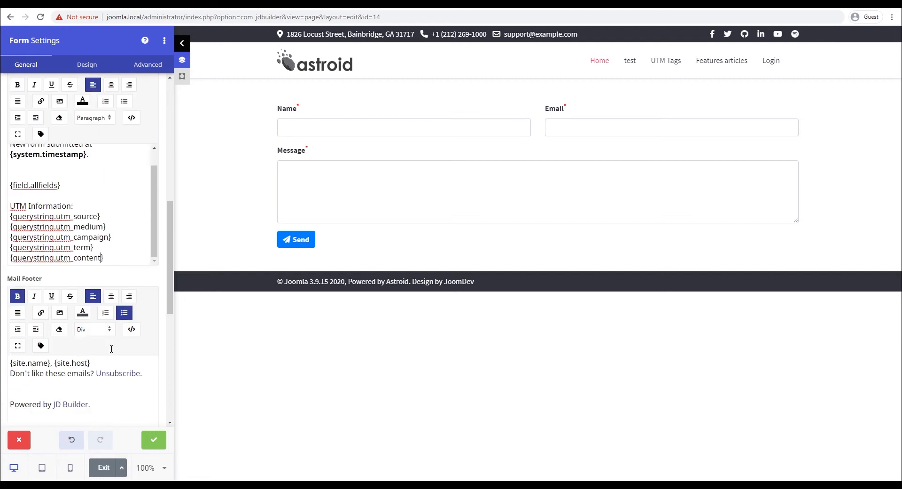
{"action": "left_click", "coordinate": [154, 439]}
Step: Save the page, then send the live form with a test name, e-mail and 'This is a test mesage.'
{"action": "left_click", "coordinate": [50, 79]}
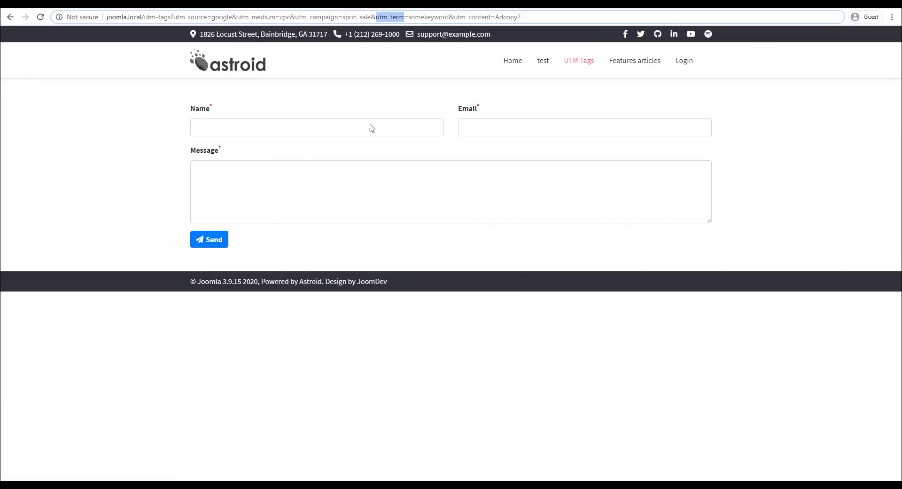
{"action": "key", "text": "Return"}
{"action": "left_click", "coordinate": [327, 132]}
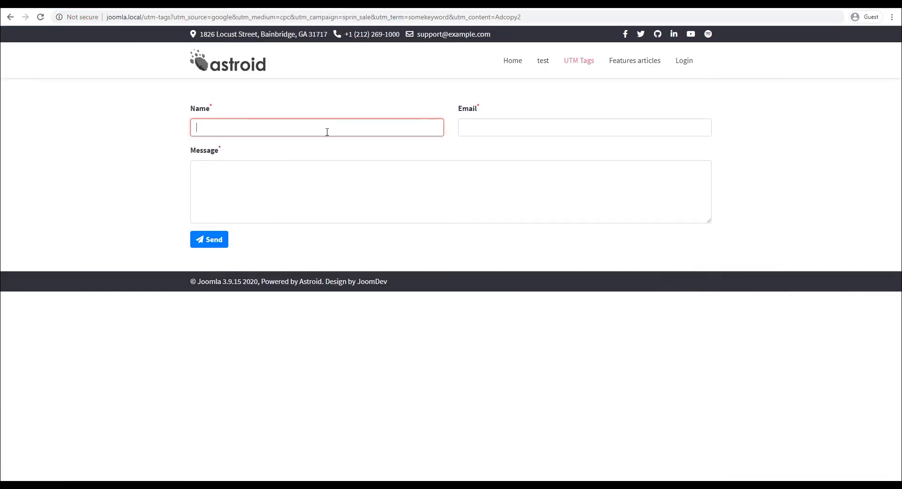
{"action": "type", "text": "Tester"}
{"action": "key", "text": "Tab"}
{"action": "type", "text": "noeone@noemail.com"}
{"action": "key", "text": "Tab"}
{"action": "type", "text": "This is a test mesage."}
{"action": "left_click", "coordinate": [217, 240]}
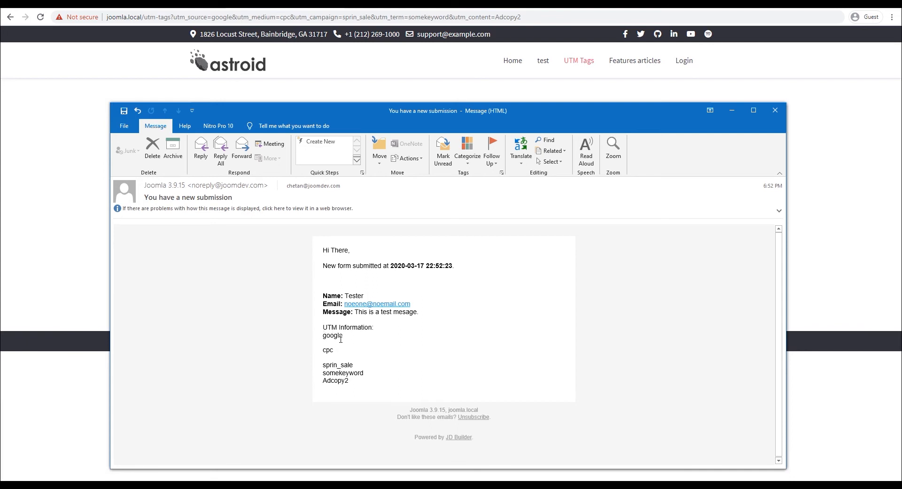
Step: Review the unlabelled UTM values in the received submission e-mail, then close it
{"action": "mouse_move", "coordinate": [326, 337]}
{"action": "left_mouse_down"}
{"action": "mouse_move", "coordinate": [355, 364]}
{"action": "mouse_move", "coordinate": [323, 366]}
{"action": "mouse_move", "coordinate": [353, 375]}
{"action": "mouse_move", "coordinate": [324, 341]}
{"action": "left_mouse_up"}
{"action": "left_click", "coordinate": [328, 337]}
{"action": "left_click", "coordinate": [776, 111]}
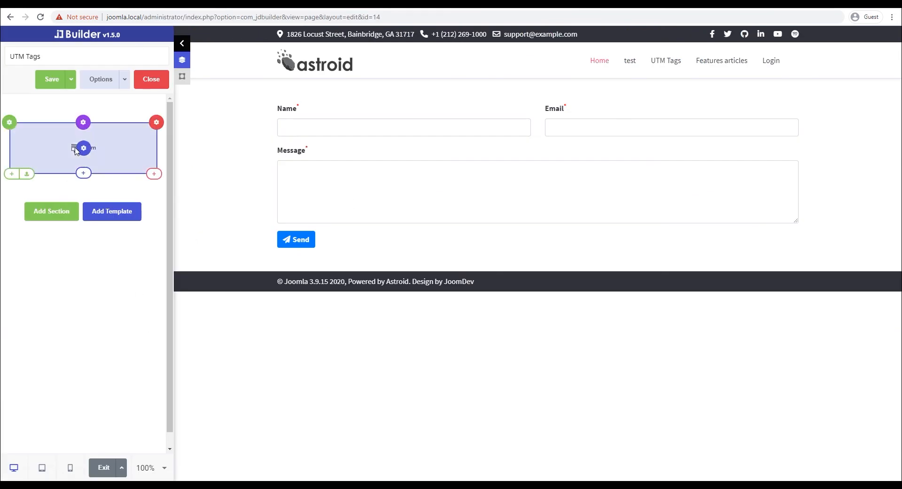
Step: Open the form's settings and expand Submit Options and Admin Mail Options to reach the mail body
{"action": "left_click", "coordinate": [80, 147]}
{"action": "left_click", "coordinate": [62, 247]}
{"action": "left_click", "coordinate": [60, 324]}
{"action": "scroll", "coordinate": [101, 329], "scroll_direction": "down", "scroll_amount": 5}
{"action": "scroll", "coordinate": [92, 320], "scroll_direction": "down", "scroll_amount": 1}
Step: Prefix the mail body's UTM tags with Source:, Medium:, Campaign: and Term:, each on its own line
{"action": "left_click", "coordinate": [112, 310]}
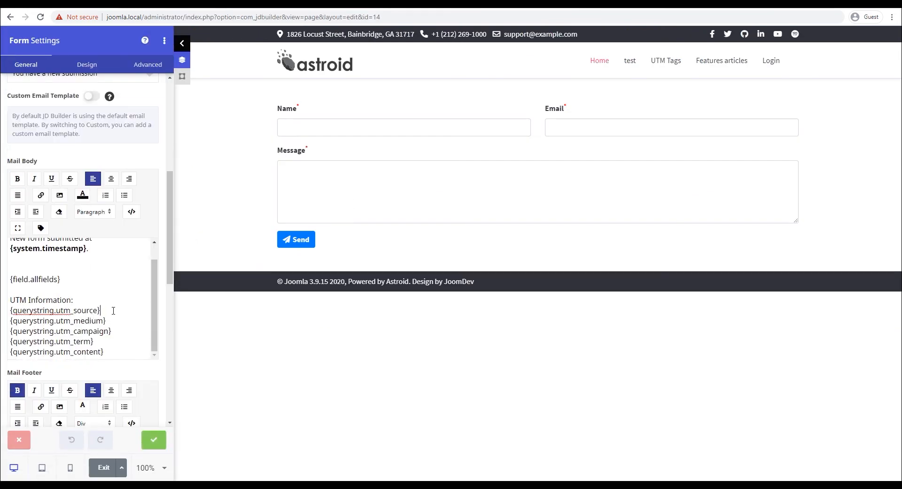
{"action": "left_click", "coordinate": [113, 320]}
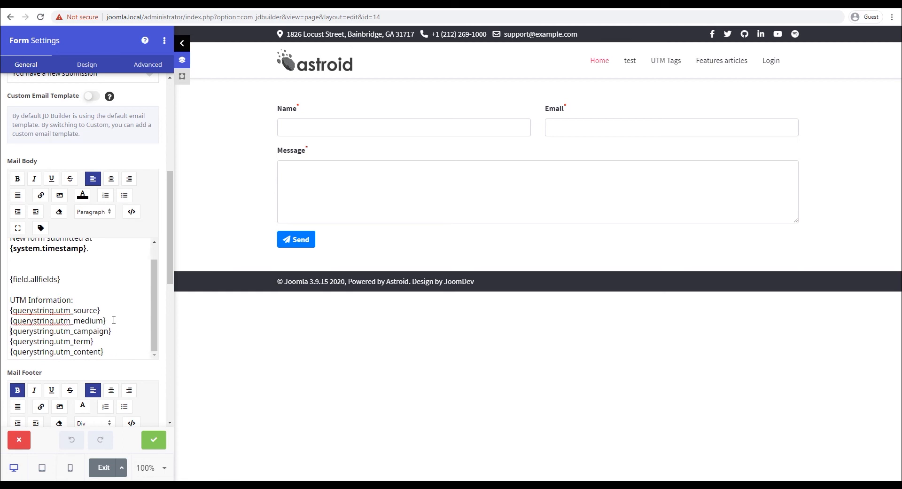
{"action": "type", "text": "Source:"}
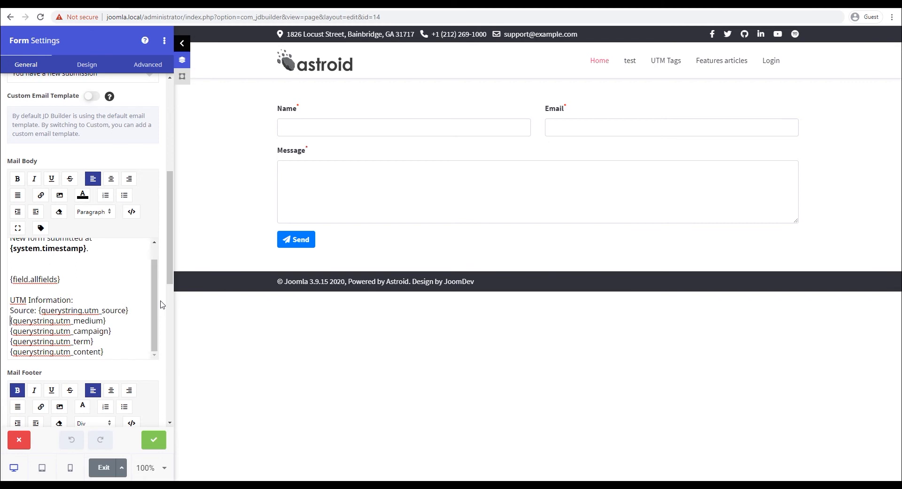
{"action": "key", "text": "BackSpace"}
{"action": "type", "text": "Medium:"}
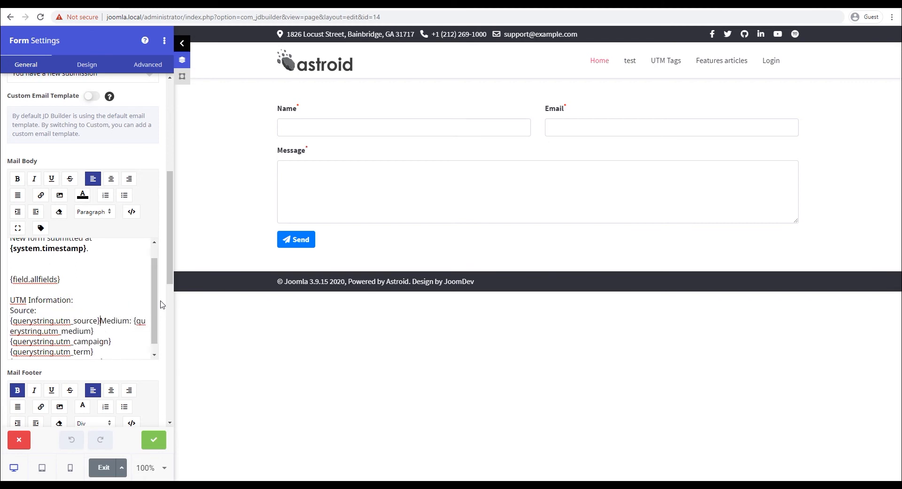
{"action": "key", "text": "Return"}
{"action": "key", "text": "BackSpace"}
{"action": "type", "text": "Campaign"}
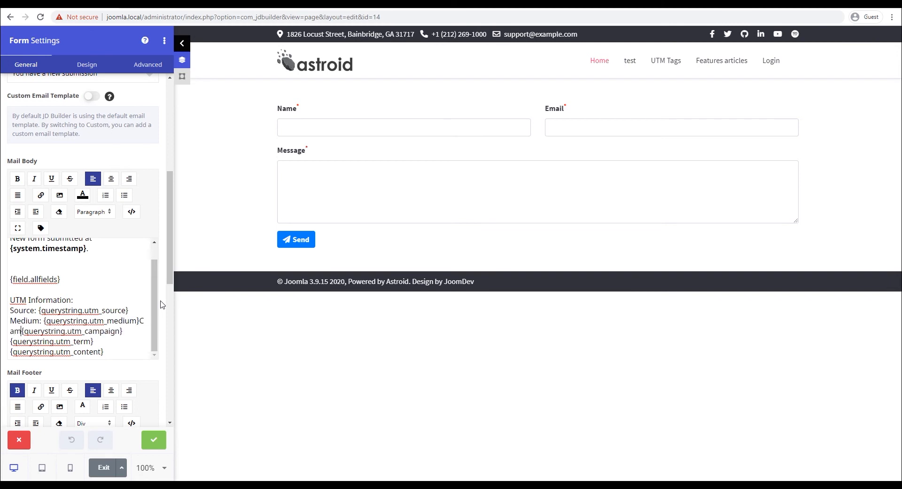
{"action": "type", "text": ":"}
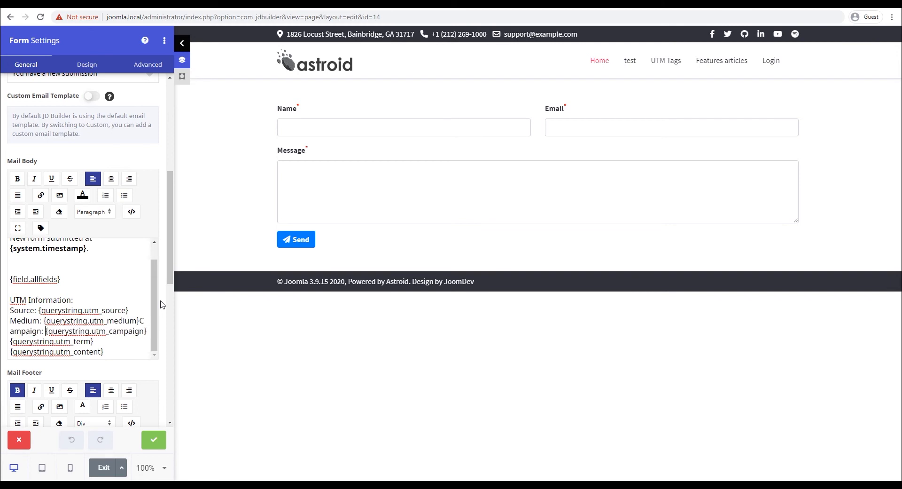
{"action": "key", "text": "Return"}
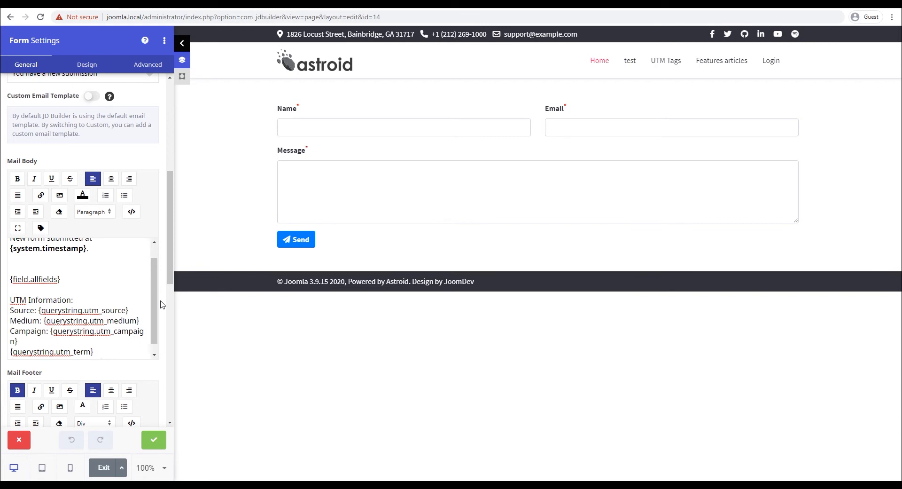
{"action": "type", "text": "Term:"}
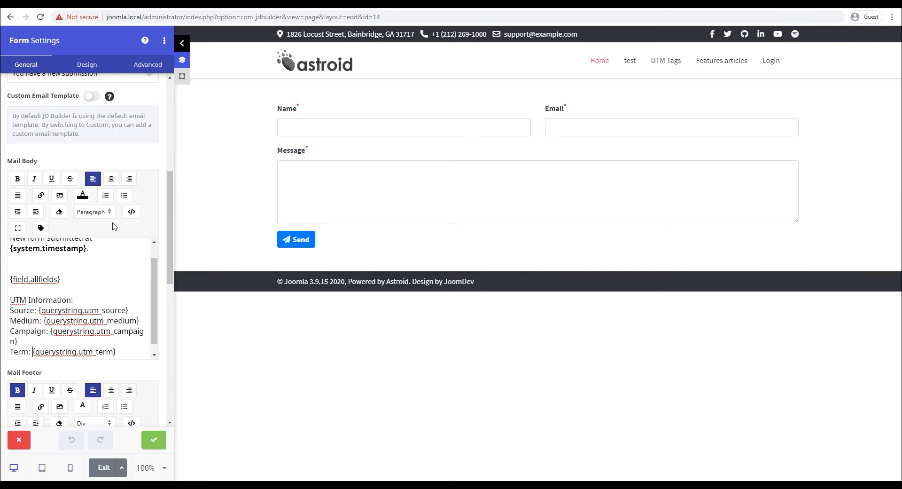
Step: Add Content: before the utm_content tag using the full-screen Mail Body editor
{"action": "left_click", "coordinate": [17, 228]}
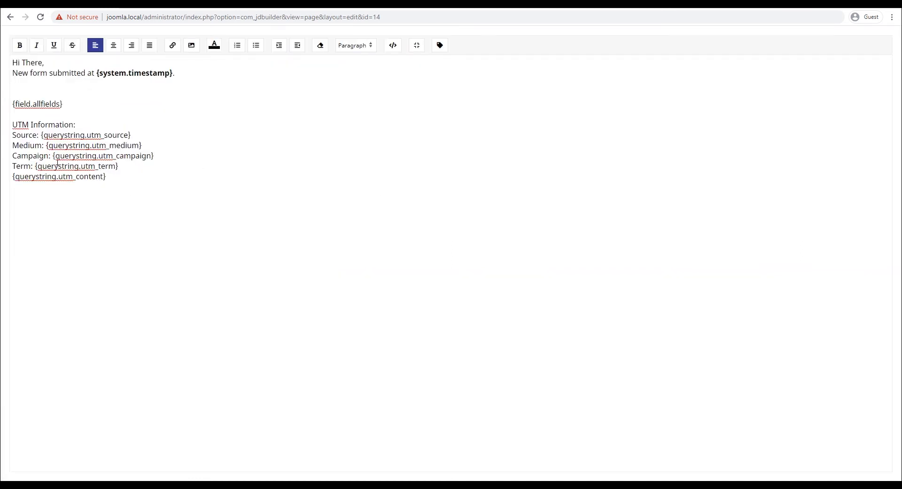
{"action": "type", "text": "ContentL"}
{"action": "key", "text": "BackSpace"}
{"action": "type", "text": ":"}
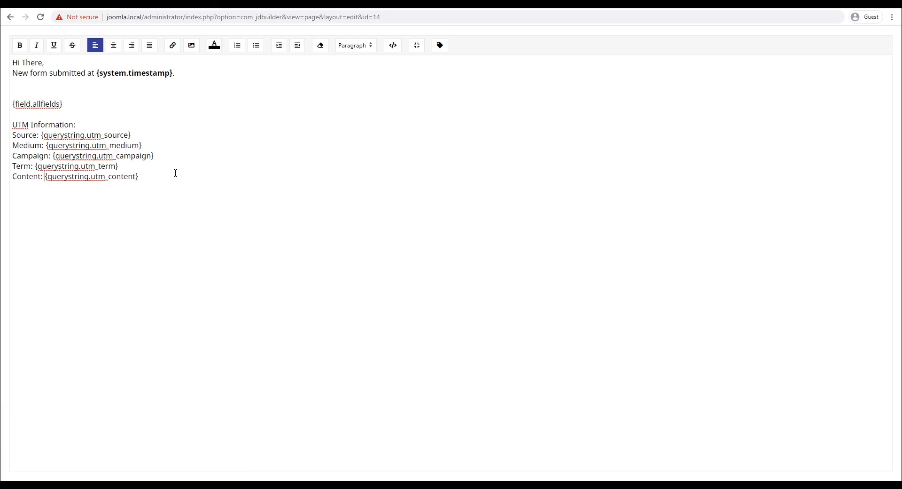
{"action": "left_click", "coordinate": [417, 45]}
{"action": "scroll", "coordinate": [86, 289], "scroll_direction": "down", "scroll_amount": 1}
{"action": "scroll", "coordinate": [87, 289], "scroll_direction": "down", "scroll_amount": 2}
Step: Save the form settings, then send the form as 'Tester 2' with a test e-mail and message 'test em'
{"action": "left_click", "coordinate": [153, 439]}
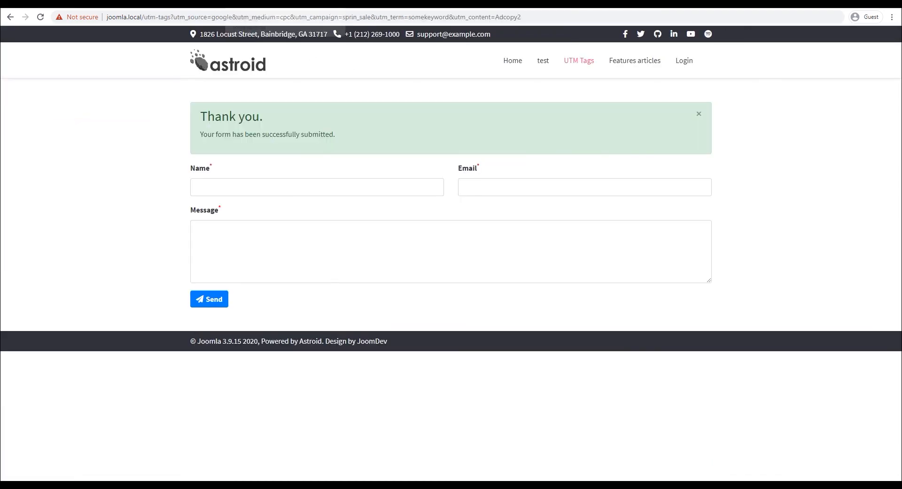
{"action": "left_click", "coordinate": [370, 127]}
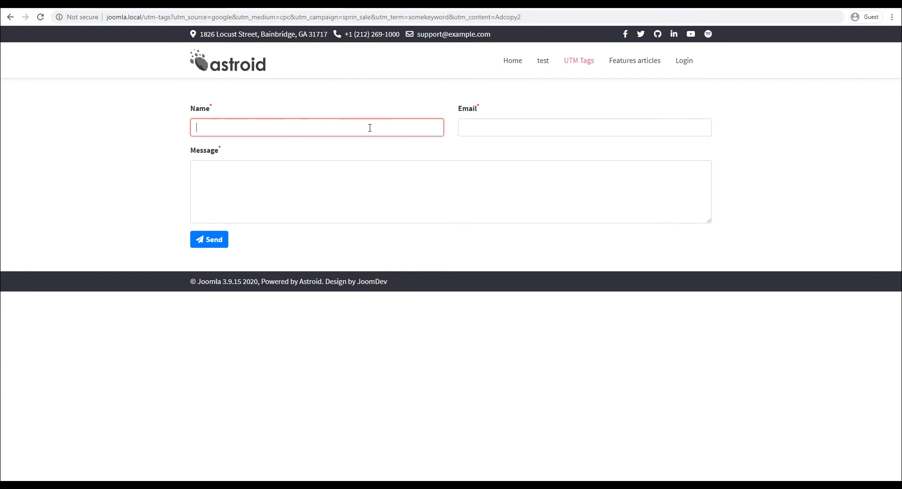
{"action": "type", "text": "Tester 2"}
{"action": "key", "text": "Tab"}
{"action": "type", "text": "noone@google.com"}
{"action": "key", "text": "Tab"}
{"action": "type", "text": "test em"}
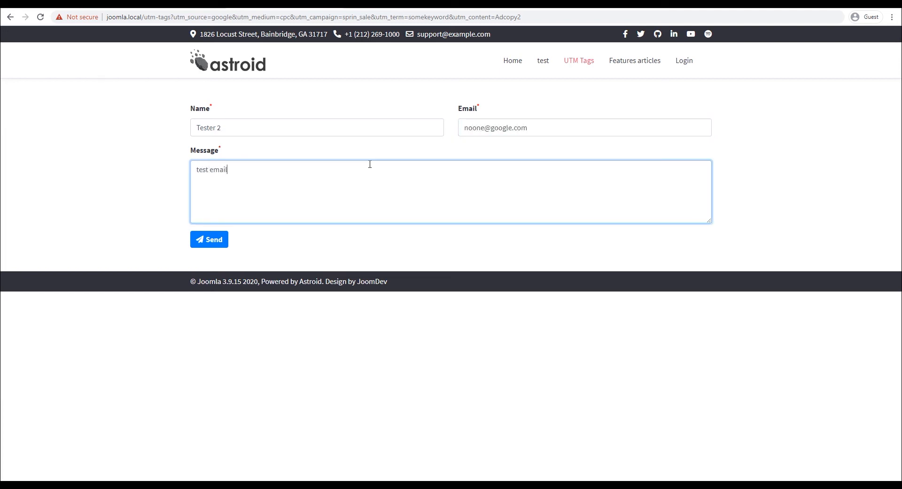
{"action": "left_click", "coordinate": [209, 241]}
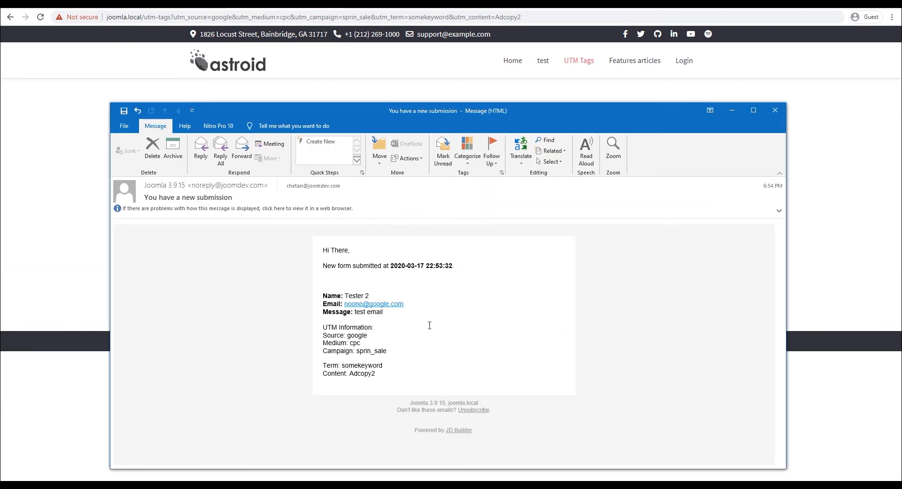
Step: Check the labelled lines Source google, Medium cpc, Campaign sprin_sale, Term somekeyword, Content Adcopy2, then close
{"action": "triple_click", "coordinate": [344, 330]}
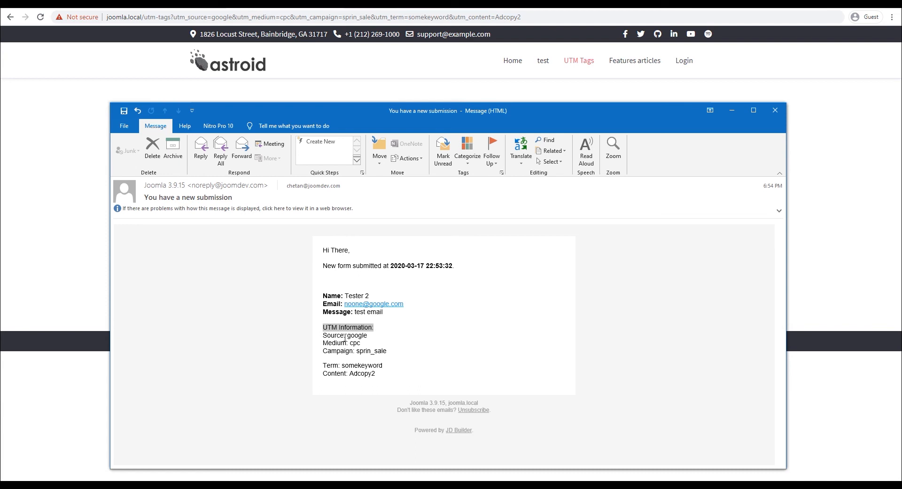
{"action": "triple_click", "coordinate": [335, 335]}
{"action": "triple_click", "coordinate": [337, 343]}
{"action": "triple_click", "coordinate": [339, 351]}
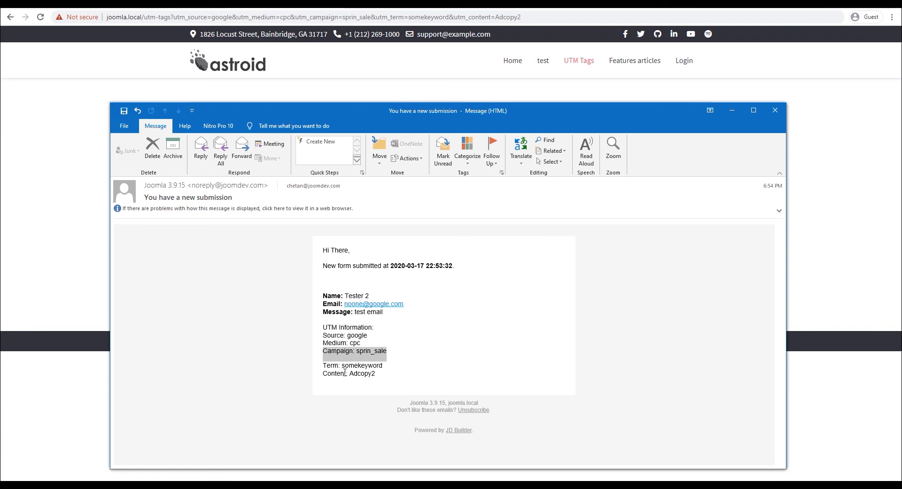
{"action": "left_click", "coordinate": [335, 359]}
{"action": "left_click_drag", "start_coordinate": [334, 358], "coordinate": [388, 359]}
{"action": "triple_click", "coordinate": [346, 366]}
{"action": "triple_click", "coordinate": [380, 373]}
{"action": "left_click", "coordinate": [381, 374]}
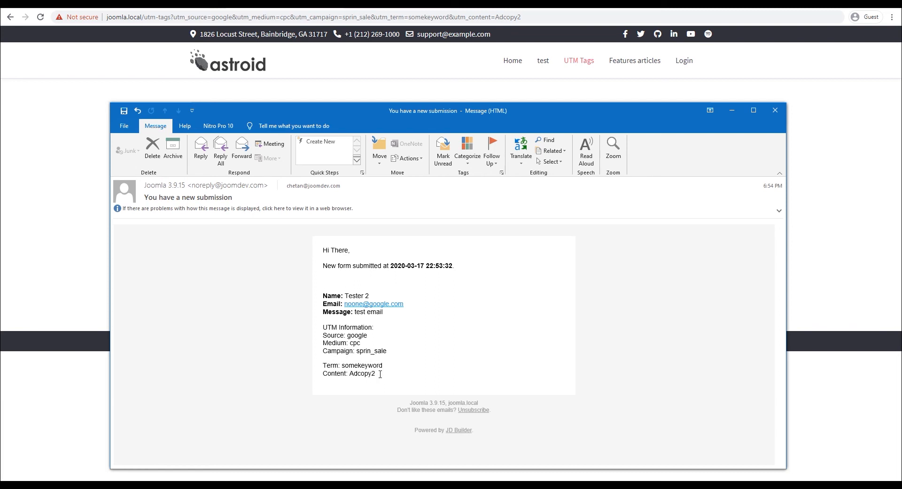
{"action": "left_click", "coordinate": [775, 111]}
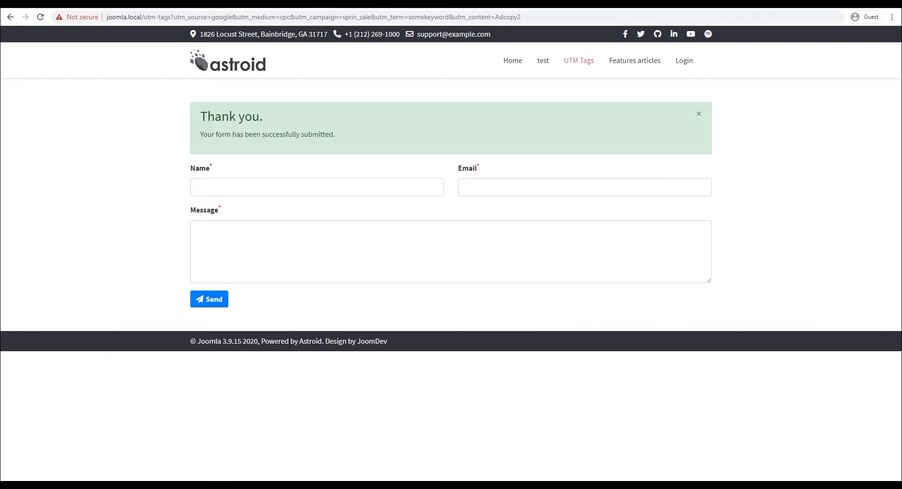
Step: Delete the old logged requests in Webhook.site and copy the unique webhook URL
{"action": "left_click", "coordinate": [381, 3]}
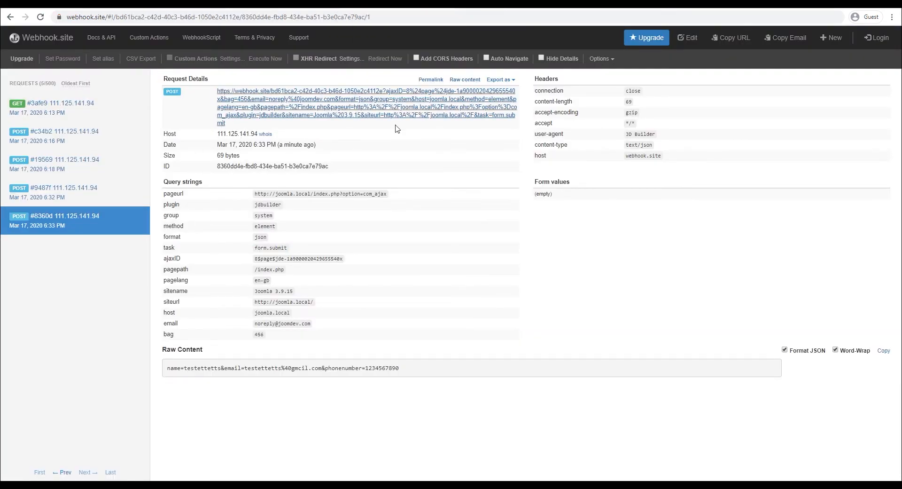
{"action": "left_click", "coordinate": [60, 104]}
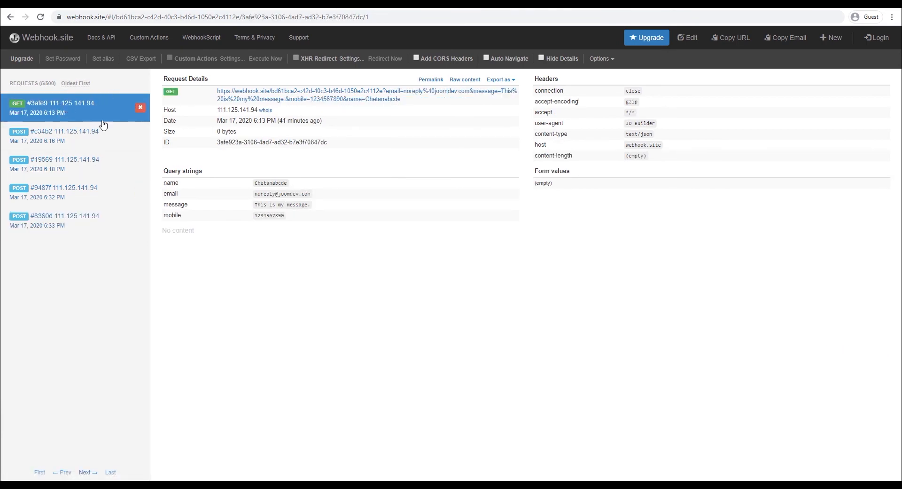
{"action": "left_click", "coordinate": [141, 107]}
{"action": "left_click", "coordinate": [141, 108]}
{"action": "left_click", "coordinate": [141, 107]}
{"action": "left_click", "coordinate": [141, 107]}
{"action": "left_click", "coordinate": [141, 108]}
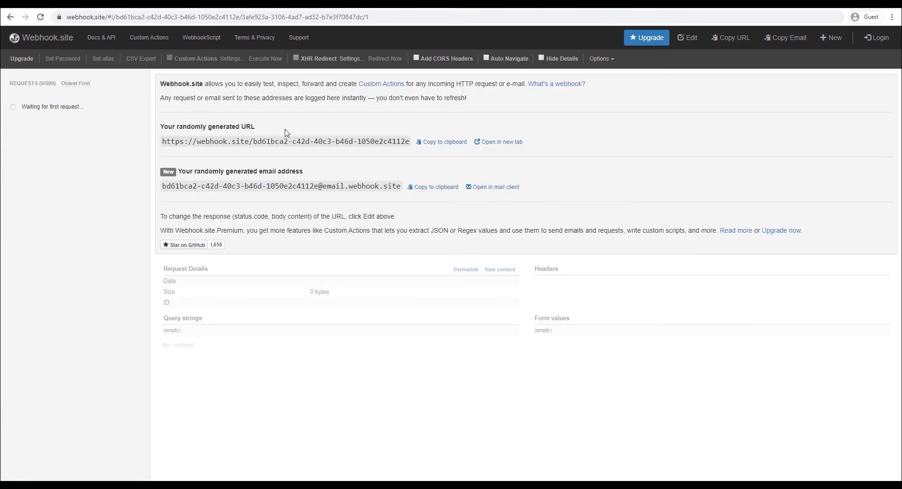
{"action": "left_click", "coordinate": [444, 142]}
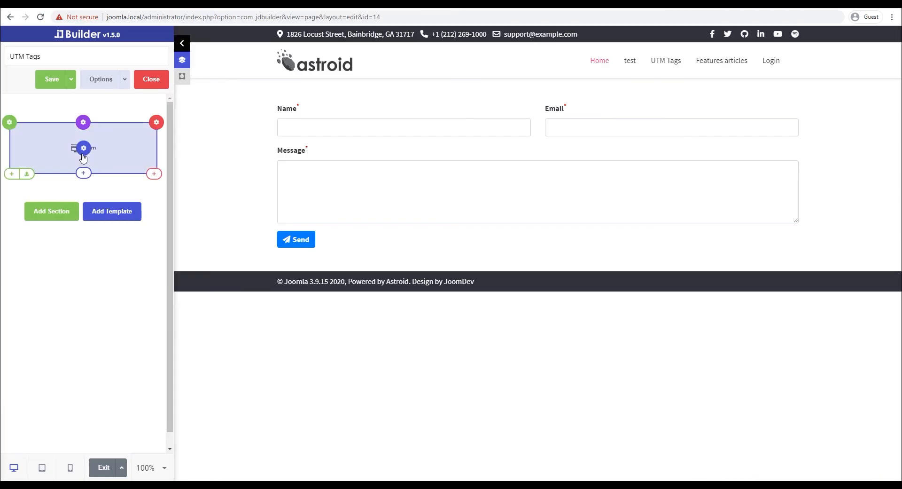
Step: Add a Webhook submit action with the pasted webhook.site URL, sent as a GET request
{"action": "left_click", "coordinate": [84, 151]}
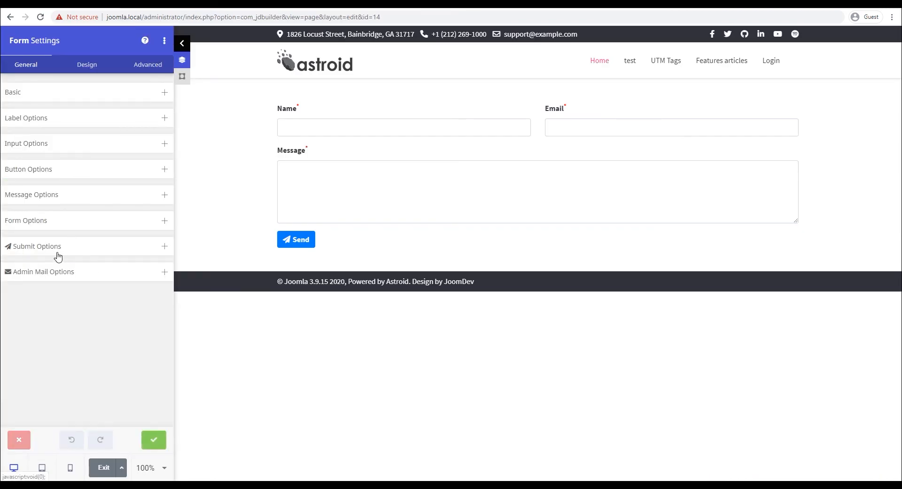
{"action": "left_click", "coordinate": [63, 248]}
{"action": "left_click", "coordinate": [57, 291]}
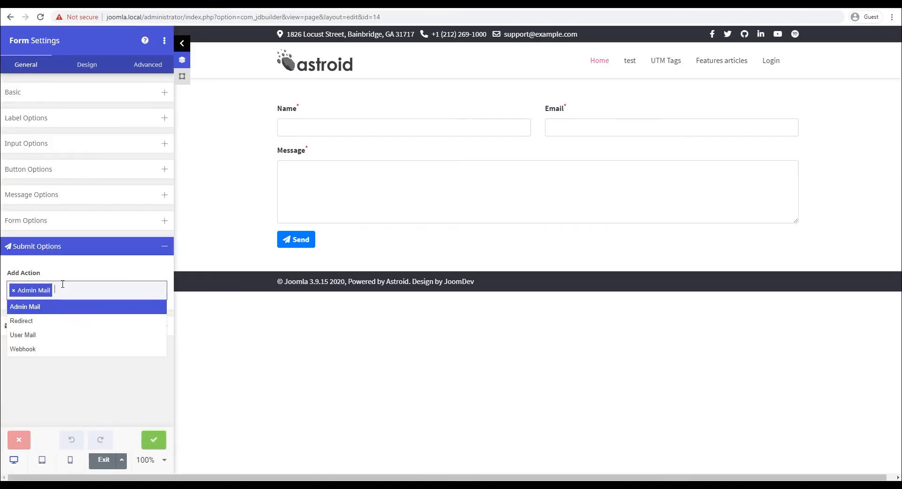
{"action": "left_click", "coordinate": [36, 350]}
{"action": "left_click", "coordinate": [56, 353]}
{"action": "scroll", "coordinate": [89, 299], "scroll_direction": "down", "scroll_amount": 1}
{"action": "left_click", "coordinate": [89, 299]}
{"action": "key", "text": "ctrl+v"}
{"action": "left_click", "coordinate": [45, 360]}
Step: Append ?name= to the webhook URL followed by the name field's smart tag
{"action": "left_click", "coordinate": [78, 335]}
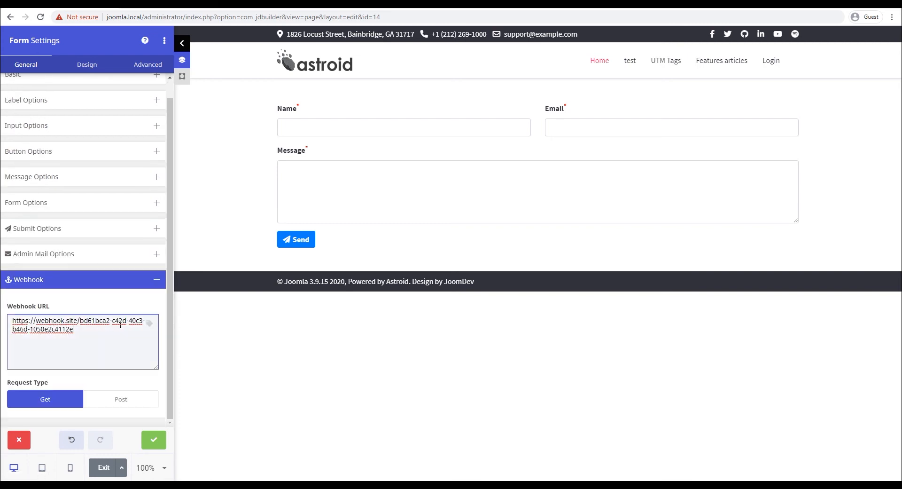
{"action": "left_click", "coordinate": [148, 323]}
{"action": "key", "text": "Escape"}
{"action": "left_click", "coordinate": [103, 330]}
{"action": "type", "text": "?name="}
{"action": "left_click", "coordinate": [148, 324]}
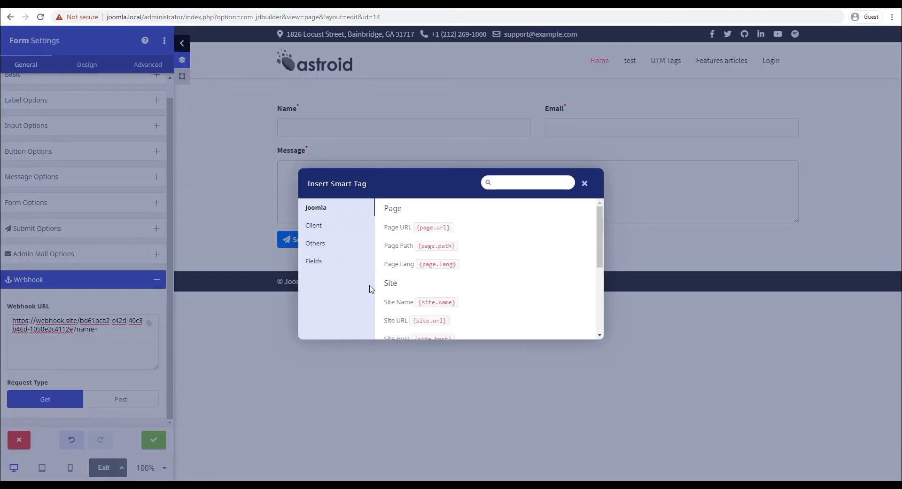
{"action": "left_click", "coordinate": [313, 261]}
{"action": "scroll", "coordinate": [449, 261], "scroll_direction": "down", "scroll_amount": 3}
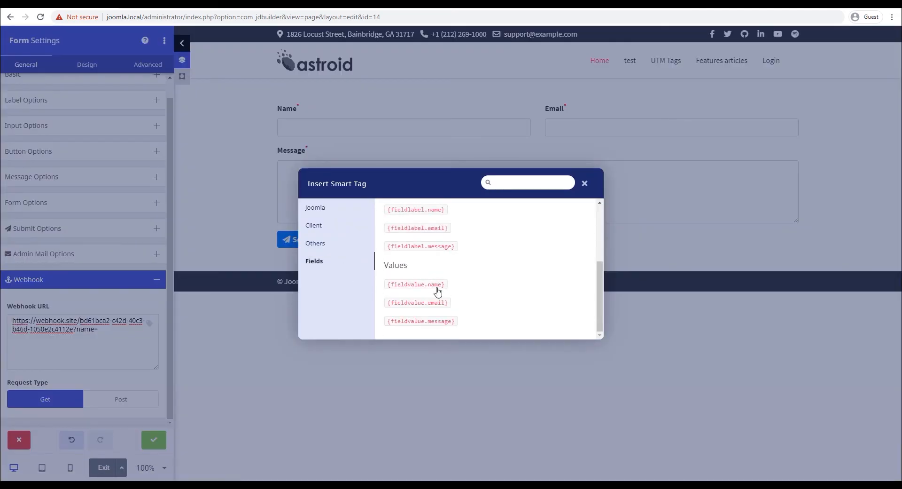
{"action": "left_click", "coordinate": [436, 286]}
Step: Append the email and message parameters, each followed by its form field smart tag
{"action": "left_click", "coordinate": [148, 323]}
{"action": "left_click", "coordinate": [141, 327]}
{"action": "left_click", "coordinate": [121, 329]}
{"action": "type", "text": "&email="}
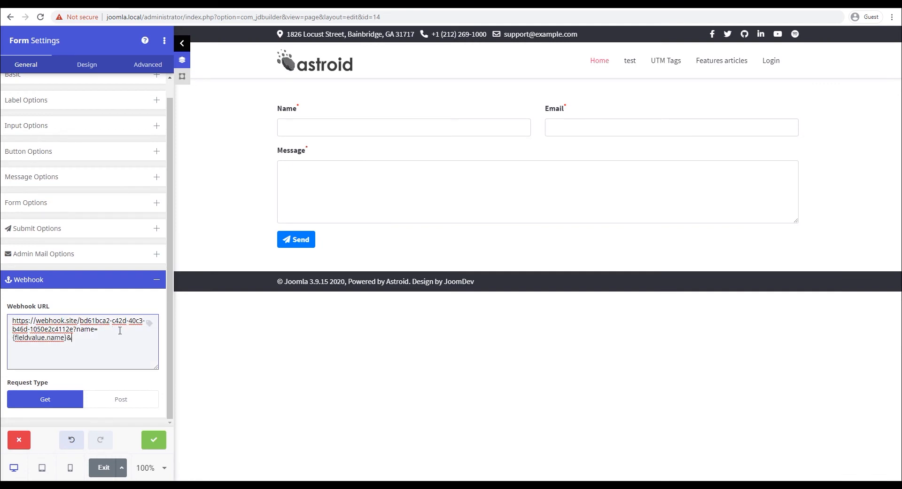
{"action": "left_click", "coordinate": [146, 323]}
{"action": "left_click", "coordinate": [321, 261]}
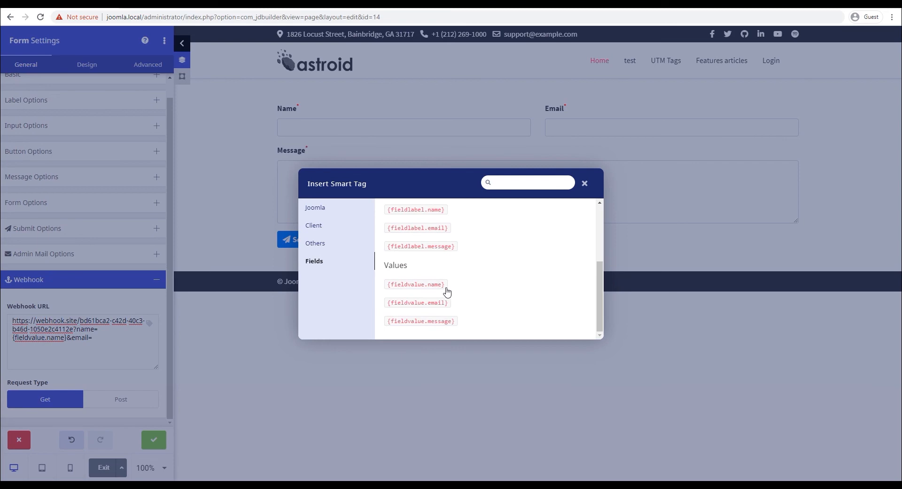
{"action": "left_click", "coordinate": [433, 303]}
{"action": "left_click", "coordinate": [148, 338]}
{"action": "type", "text": "&message="}
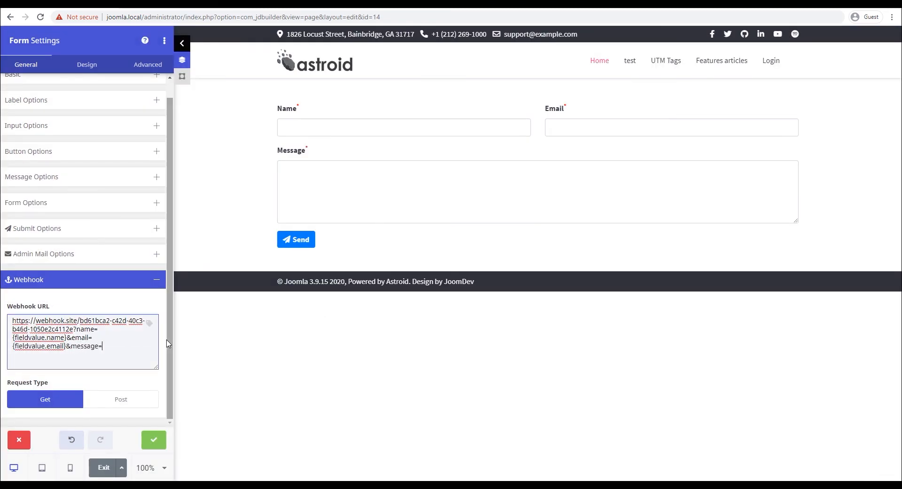
{"action": "left_click", "coordinate": [149, 323]}
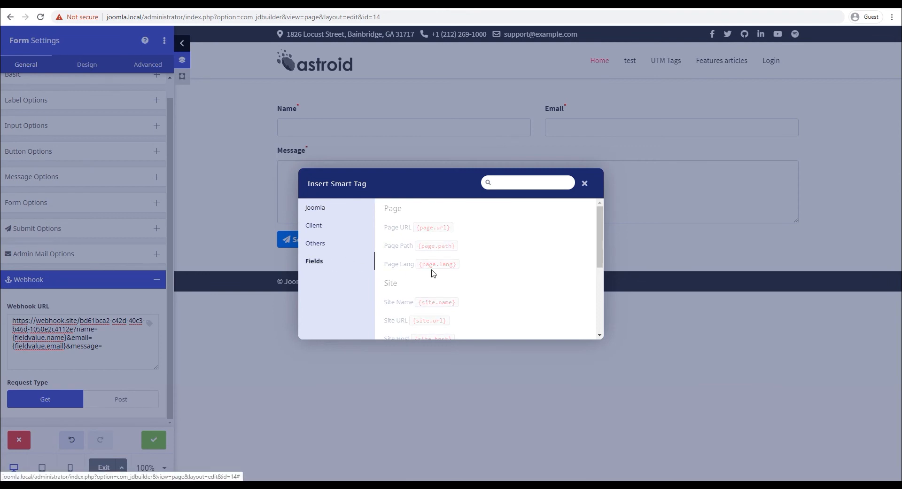
{"action": "scroll", "coordinate": [433, 273], "scroll_direction": "down", "scroll_amount": 5}
{"action": "left_click", "coordinate": [443, 323]}
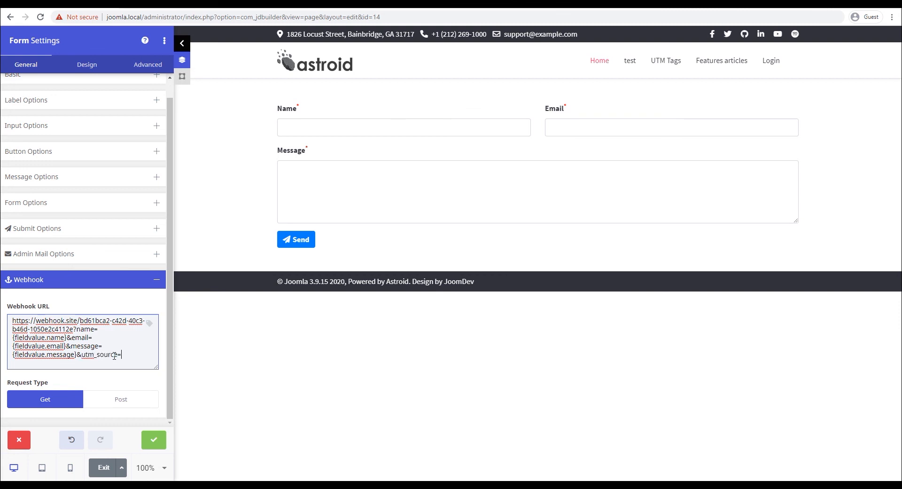
Step: Insert a querystring smart tag at the end of the webhook URL
{"action": "left_click", "coordinate": [149, 324]}
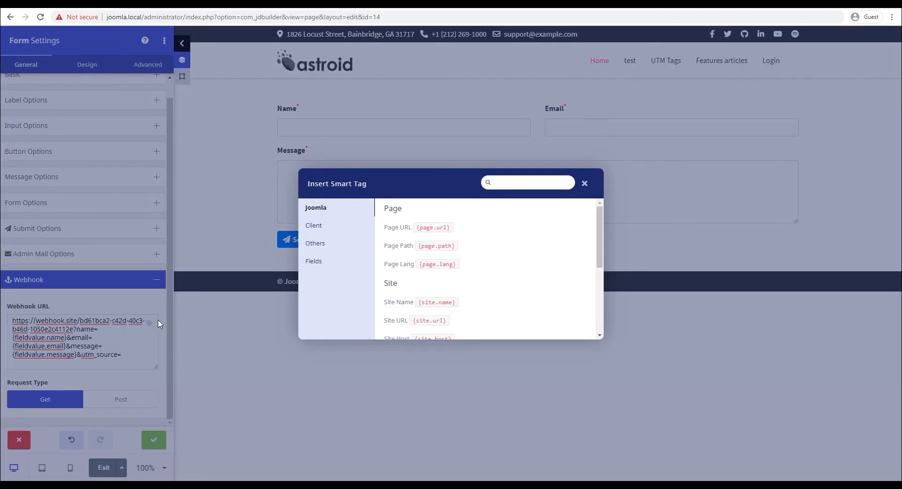
{"action": "left_click", "coordinate": [316, 262]}
{"action": "scroll", "coordinate": [484, 267], "scroll_direction": "down", "scroll_amount": 3}
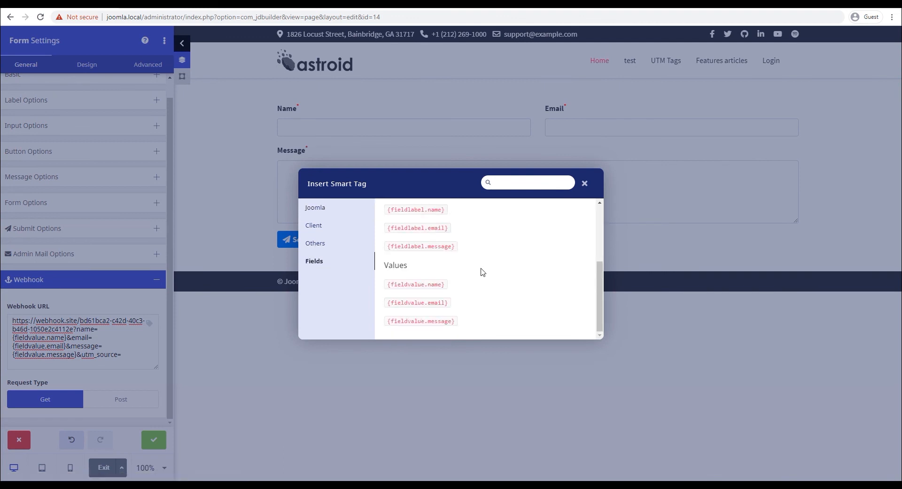
{"action": "left_click", "coordinate": [316, 243]}
{"action": "left_click", "coordinate": [472, 321]}
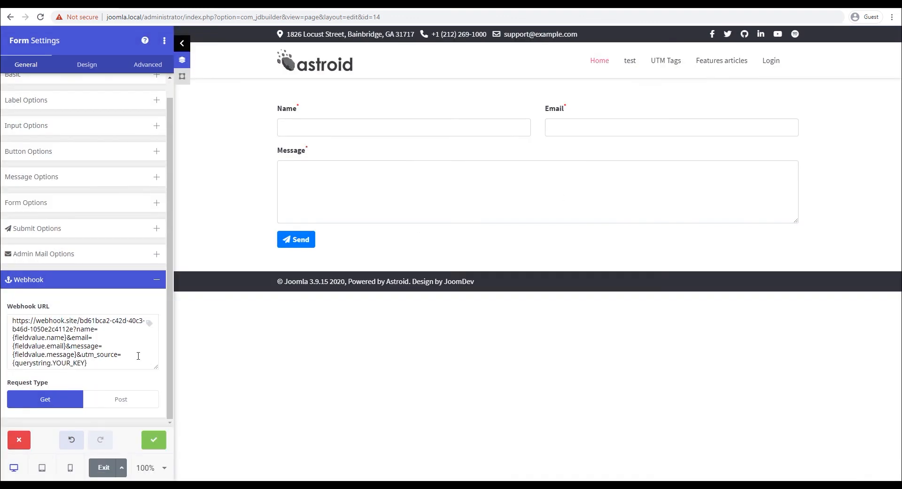
Step: Key the querystring tag to utm_source and start an &me… parameter for utm_medium
{"action": "left_click_drag", "start_coordinate": [84, 363], "coordinate": [54, 363]}
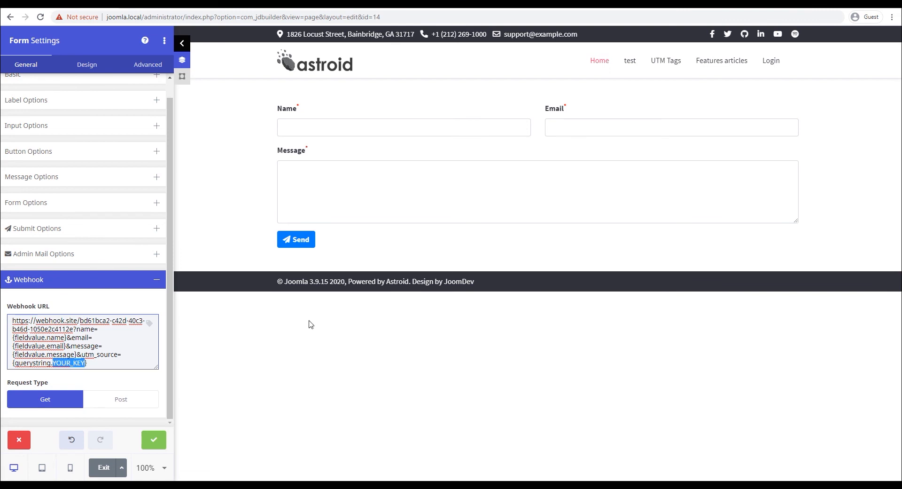
{"action": "type", "text": "utm_source"}
{"action": "key", "text": "End"}
{"action": "type", "text": "&"}
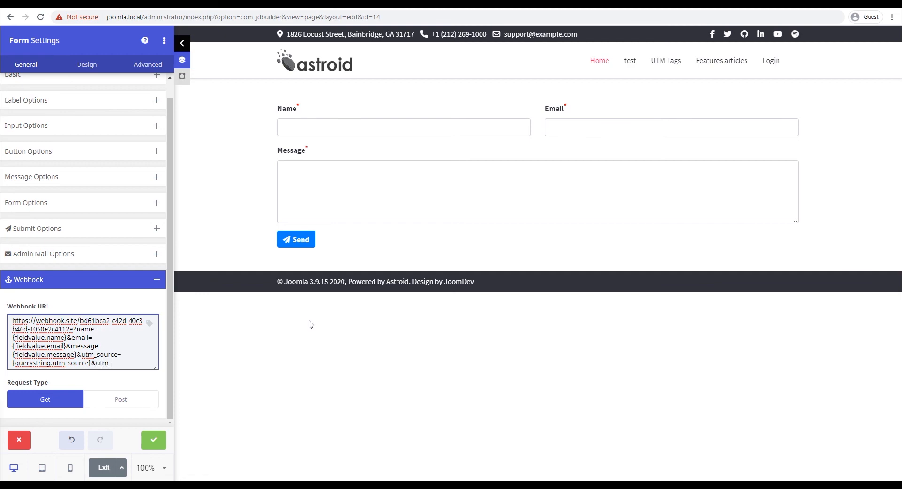
{"action": "key", "text": "alt+Tab"}
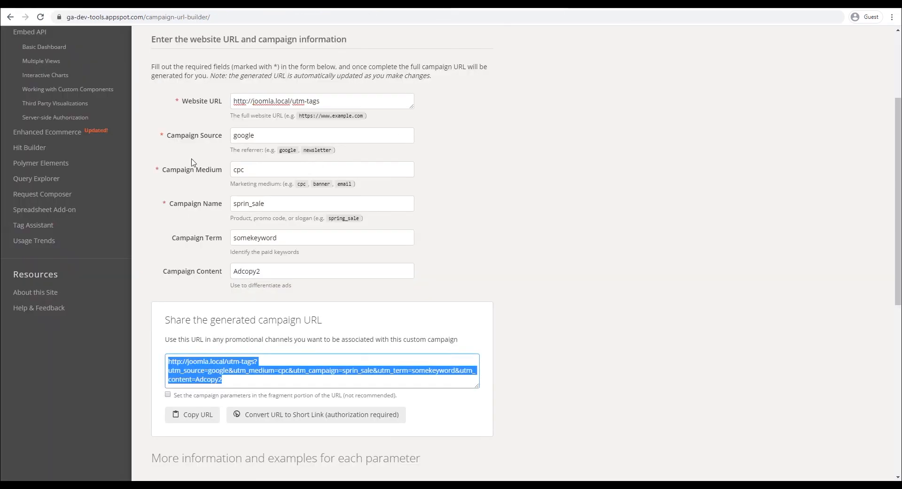
{"action": "key", "text": "alt+Tab"}
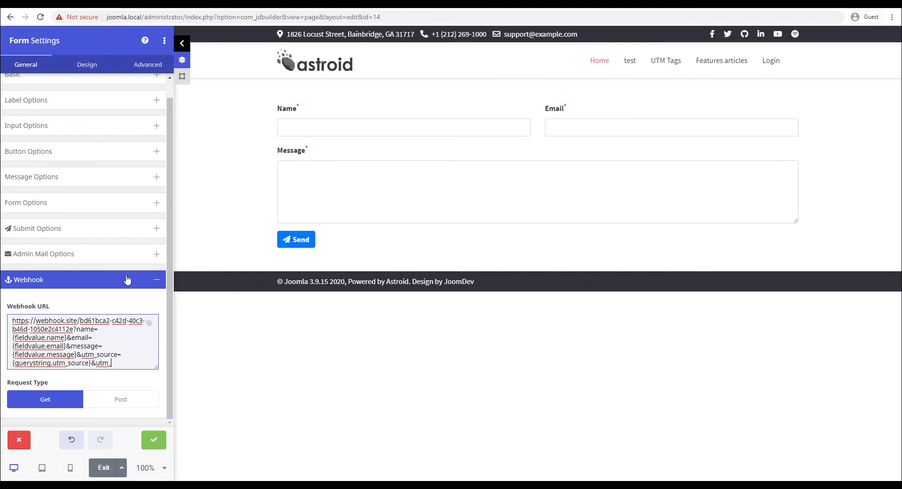
{"action": "type", "text": "me"}
Step: Insert a second querystring tag keyed to utm_medium and apply the form settings
{"action": "left_click", "coordinate": [149, 323]}
{"action": "left_click", "coordinate": [322, 245]}
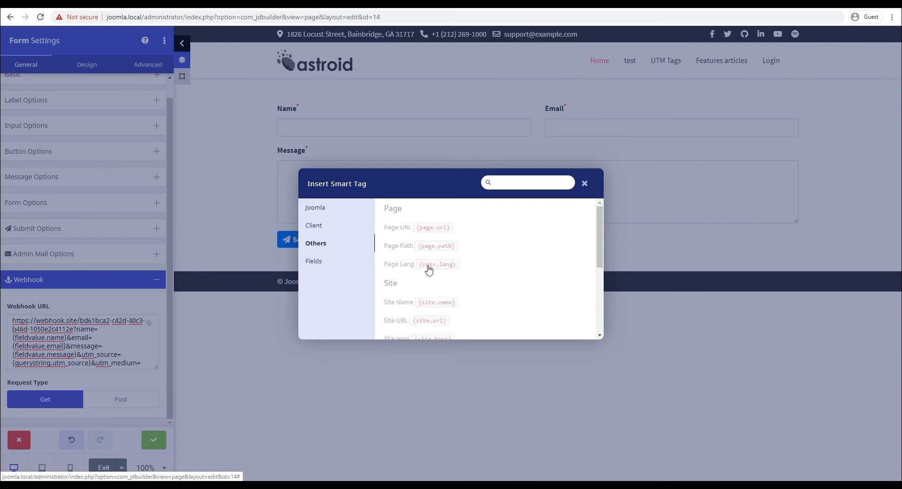
{"action": "scroll", "coordinate": [428, 269], "scroll_direction": "down", "scroll_amount": 5}
{"action": "left_click", "coordinate": [452, 324]}
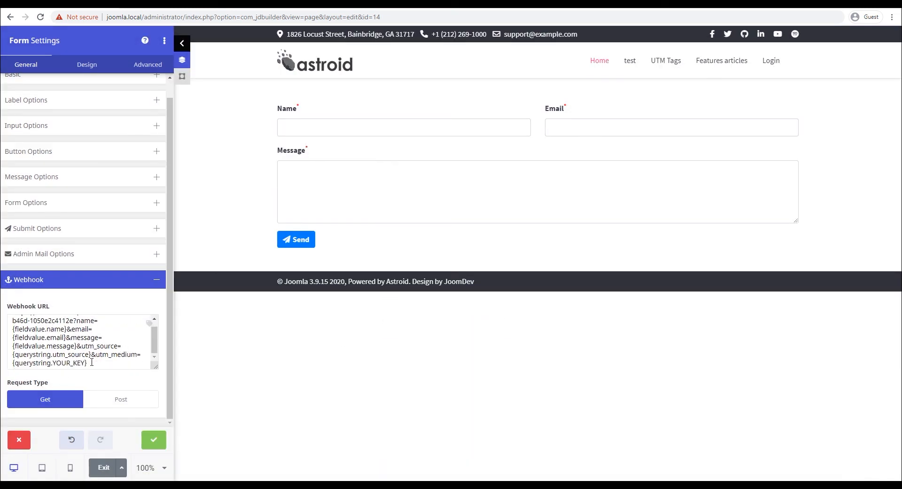
{"action": "left_click_drag", "start_coordinate": [85, 362], "coordinate": [51, 363]}
{"action": "type", "text": "utm_"}
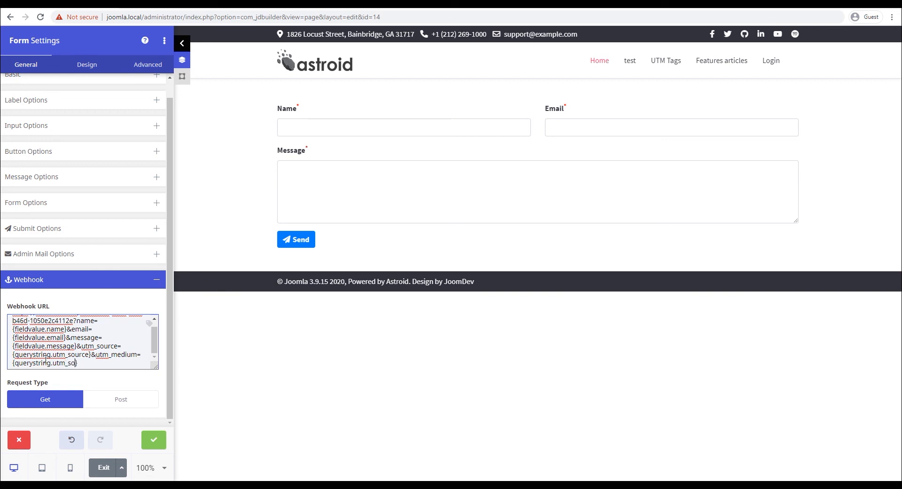
{"action": "type", "text": "meidum"}
{"action": "left_click_drag", "start_coordinate": [84, 362], "coordinate": [95, 362]}
{"action": "key", "text": "BackSpace"}
{"action": "left_click", "coordinate": [154, 440]}
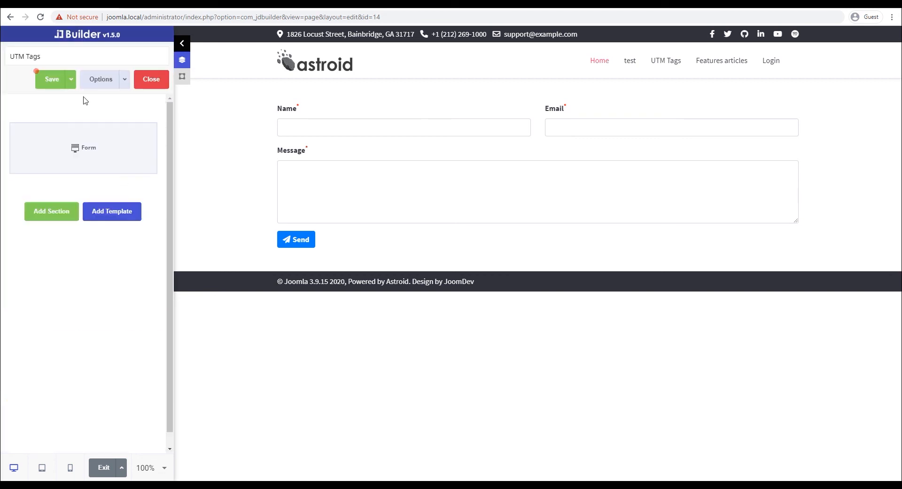
Step: Save the UTM Tags page and enter 'Tester 3' as the form's name
{"action": "left_click", "coordinate": [51, 79]}
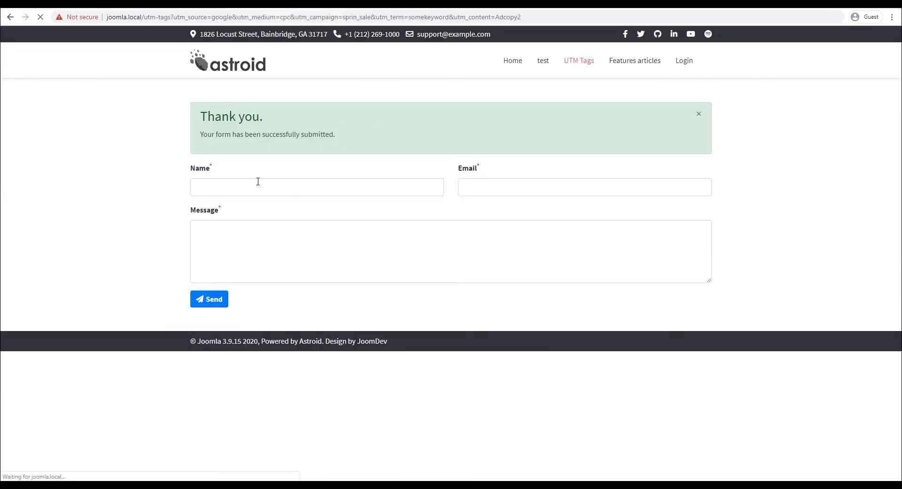
{"action": "left_click", "coordinate": [248, 125]}
{"action": "type", "text": "Tester 2"}
{"action": "key", "text": "Tab"}
{"action": "key", "text": "shift+Tab"}
{"action": "key", "text": "End"}
{"action": "key", "text": "BackSpace"}
{"action": "type", "text": "3"}
Step: Fill in a test e-mail address and the message 'test', then send the form
{"action": "key", "text": "Tab"}
{"action": "type", "text": "Testgin@google.com"}
{"action": "key", "text": "Tab"}
{"action": "type", "text": "test"}
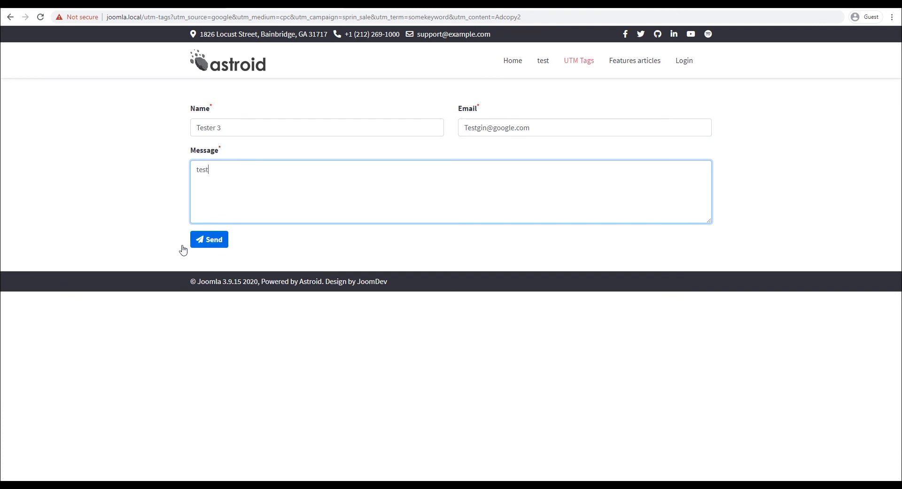
{"action": "left_click", "coordinate": [209, 240]}
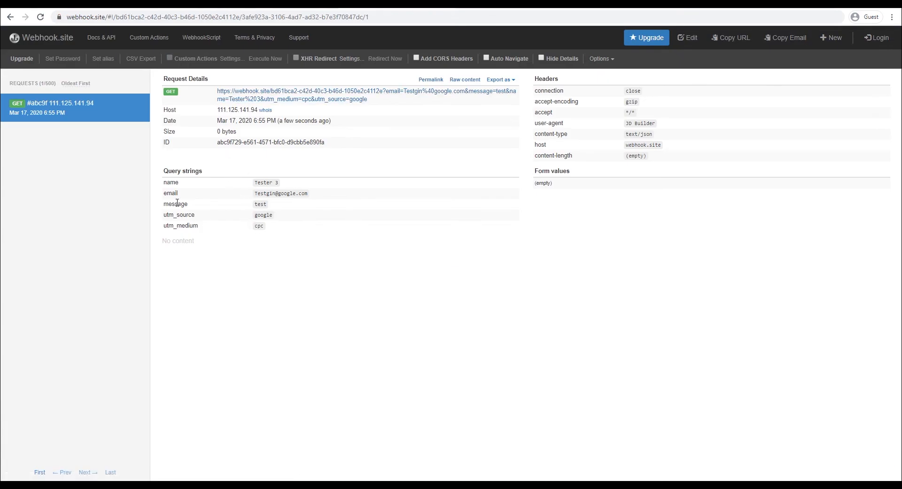
Step: Inspect the request's query strings: name, email, message, utm_source google and utm_medium cpc
{"action": "left_click_drag", "start_coordinate": [169, 182], "coordinate": [263, 182]}
{"action": "left_click_drag", "start_coordinate": [180, 215], "coordinate": [293, 221]}
{"action": "left_click_drag", "start_coordinate": [185, 225], "coordinate": [264, 226]}
{"action": "left_click_drag", "start_coordinate": [164, 181], "coordinate": [266, 227]}
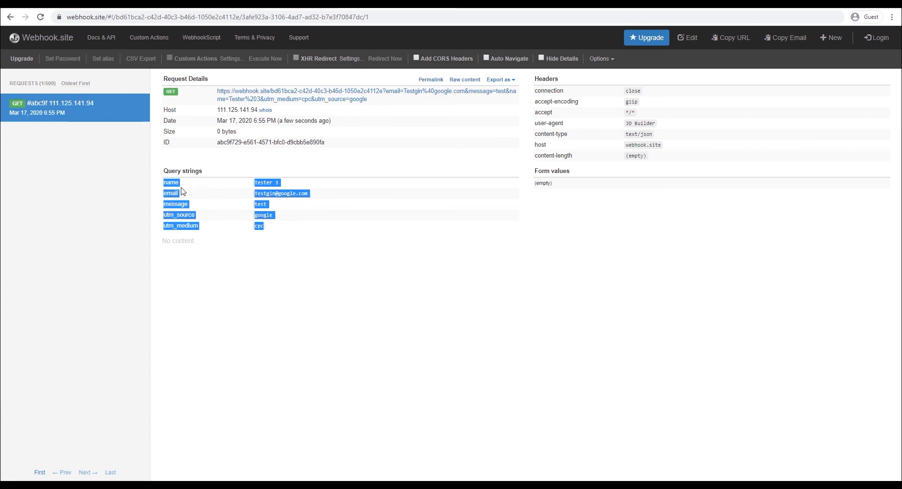